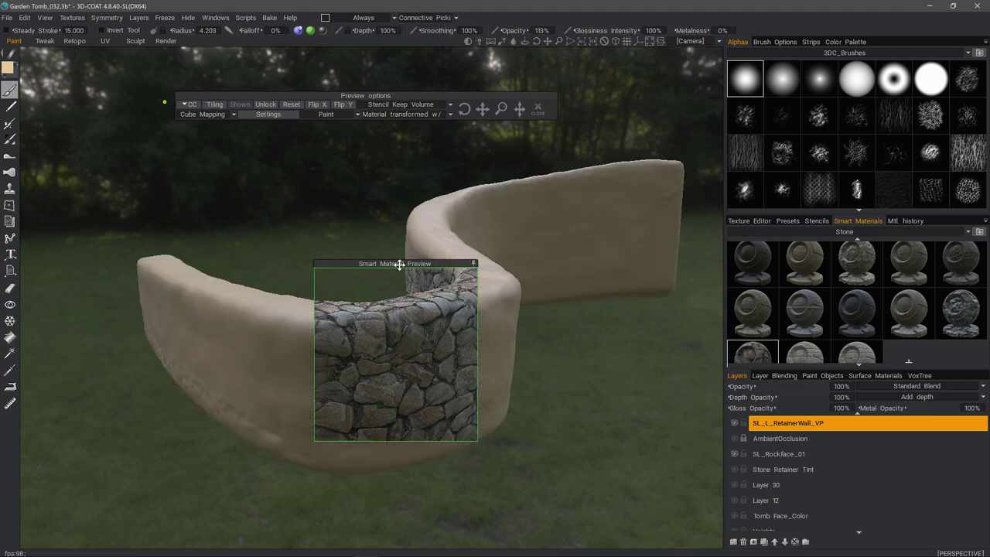
Open the RockWall_02 smart material in the Smart Material Editor, review its texture and mapping properties, and save it
drag(399, 264, 312, 272)
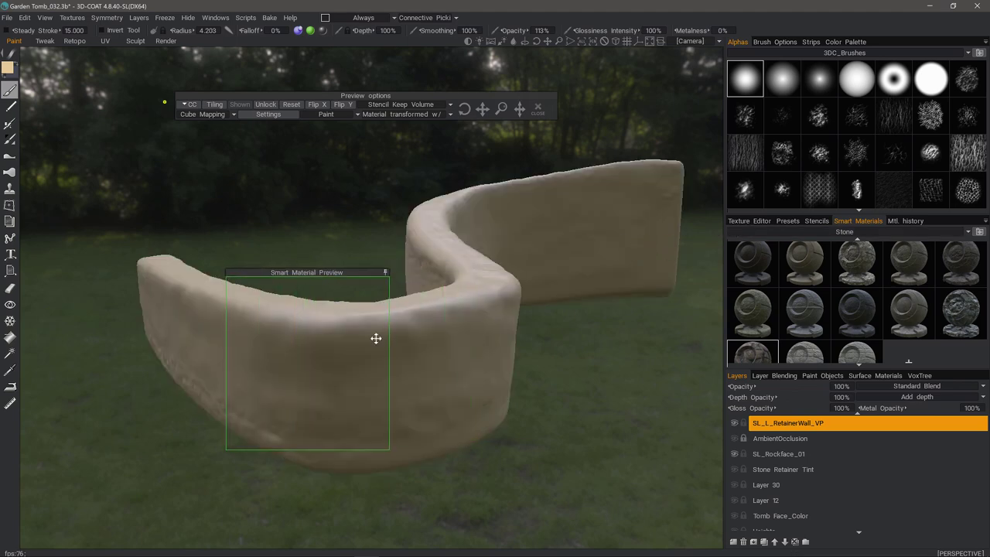
right_click(747, 359)
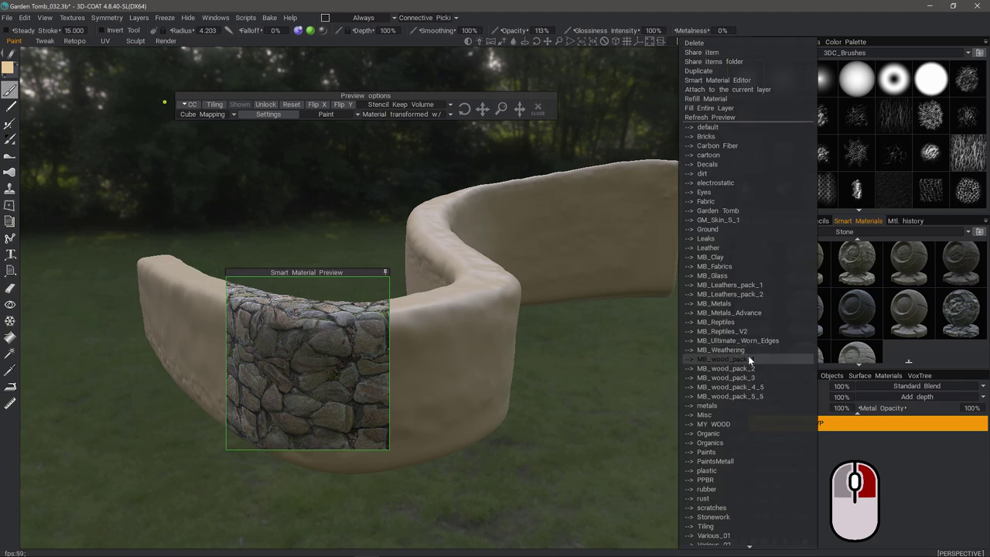
click(700, 80)
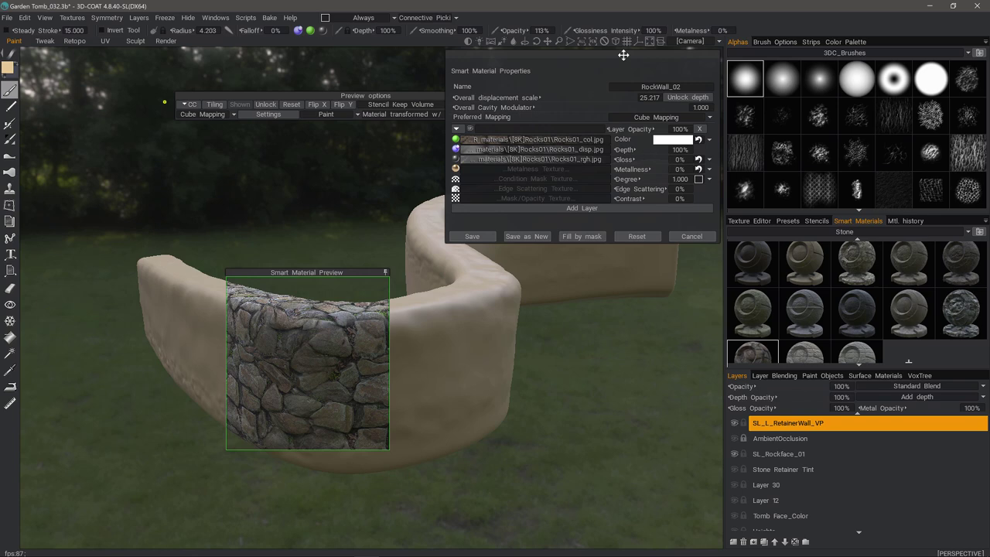
drag(623, 54, 677, 137)
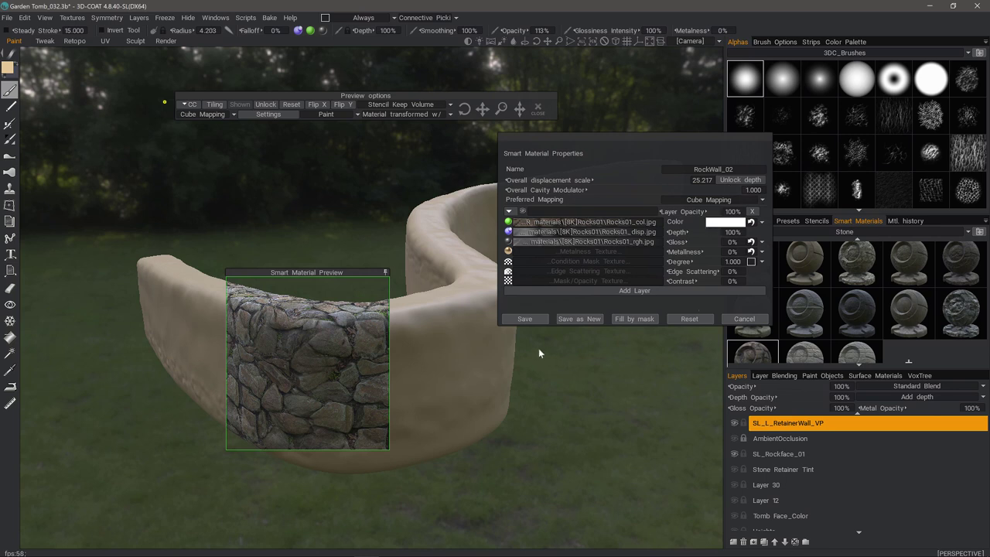
click(526, 319)
Collapse the smart material preview window and paint a trial patch of the rock material on the wall's curved front face
alt+drag(513, 307, 503, 304)
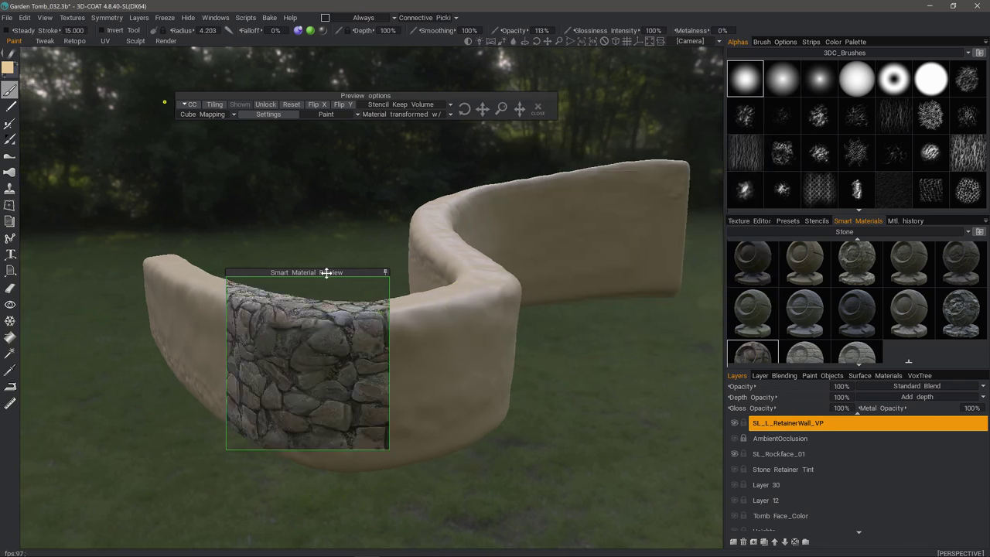
click(385, 273)
drag(369, 272, 246, 168)
mouse_move(249, 311)
mouse_down()
mouse_move(335, 343)
mouse_move(266, 335)
mouse_move(345, 356)
mouse_move(251, 345)
mouse_move(300, 375)
mouse_move(350, 352)
mouse_move(278, 356)
mouse_move(341, 370)
mouse_move(259, 340)
mouse_move(274, 378)
mouse_move(327, 411)
mouse_move(267, 381)
mouse_move(281, 407)
mouse_move(369, 412)
mouse_move(242, 371)
mouse_move(371, 430)
mouse_move(252, 338)
mouse_move(266, 355)
mouse_up()
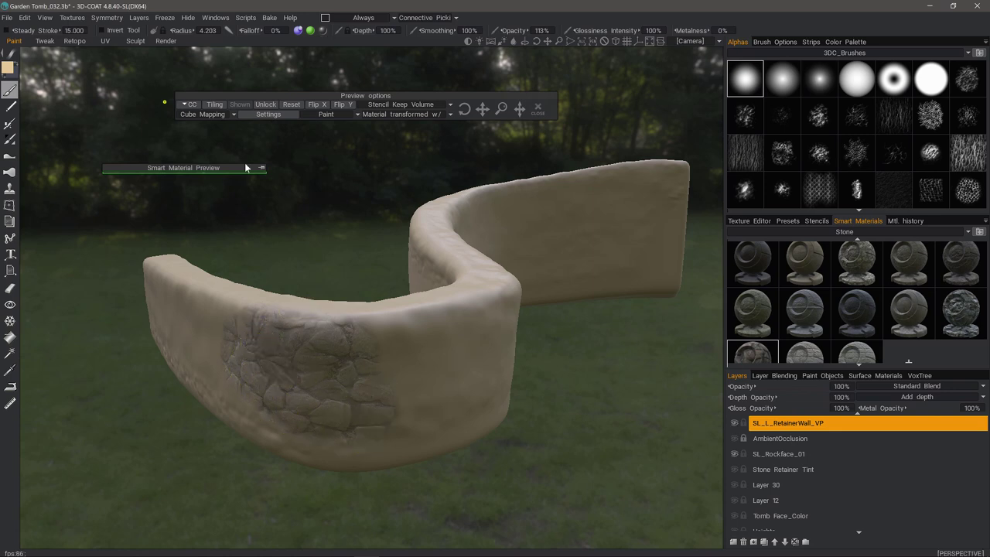
Switch the brush to Constant Pressure and paint a second rock patch beside the first one on the wall's front
mouse_move(13, 58)
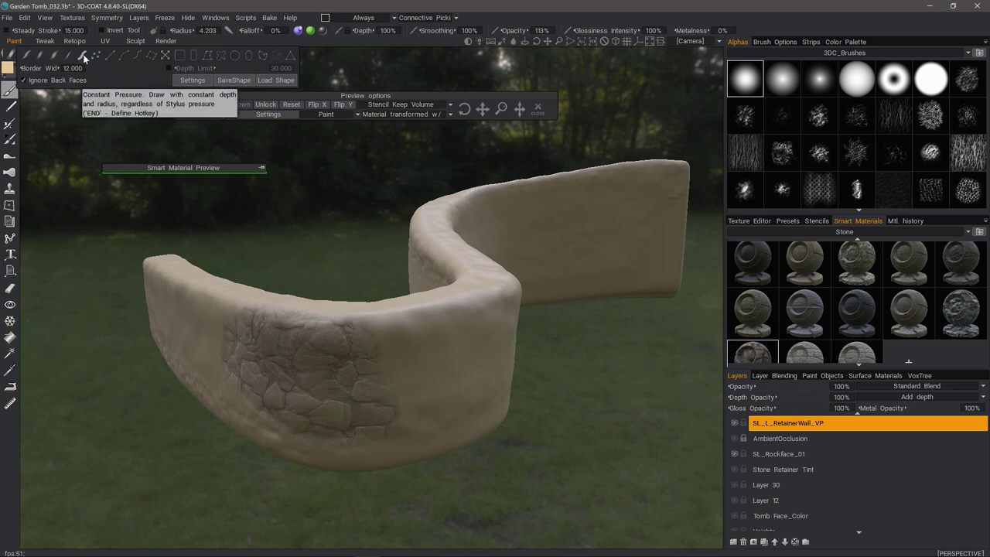
click(82, 57)
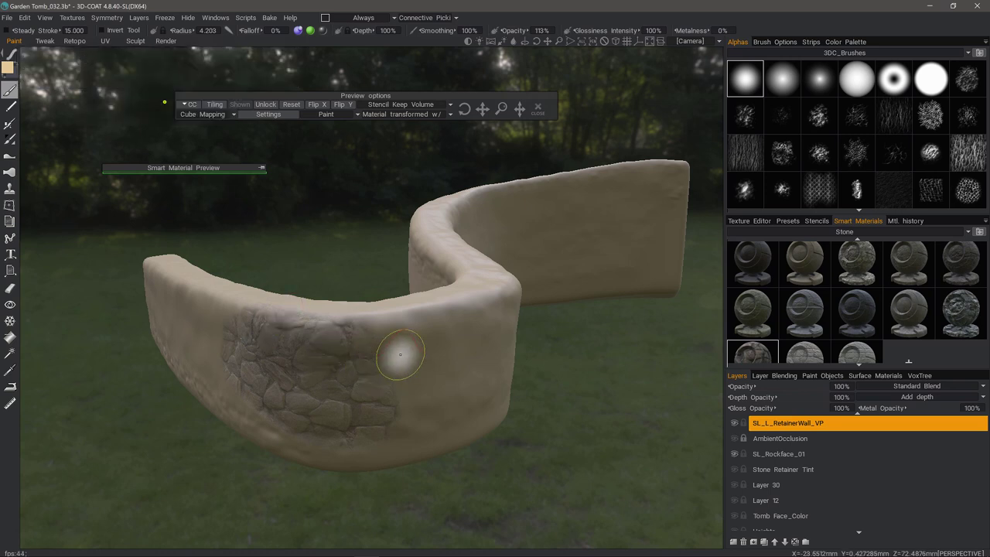
mouse_move(405, 353)
mouse_down()
mouse_move(400, 332)
mouse_move(414, 387)
mouse_move(404, 422)
mouse_move(437, 325)
mouse_move(443, 398)
mouse_move(424, 418)
mouse_move(463, 325)
mouse_move(468, 396)
mouse_up()
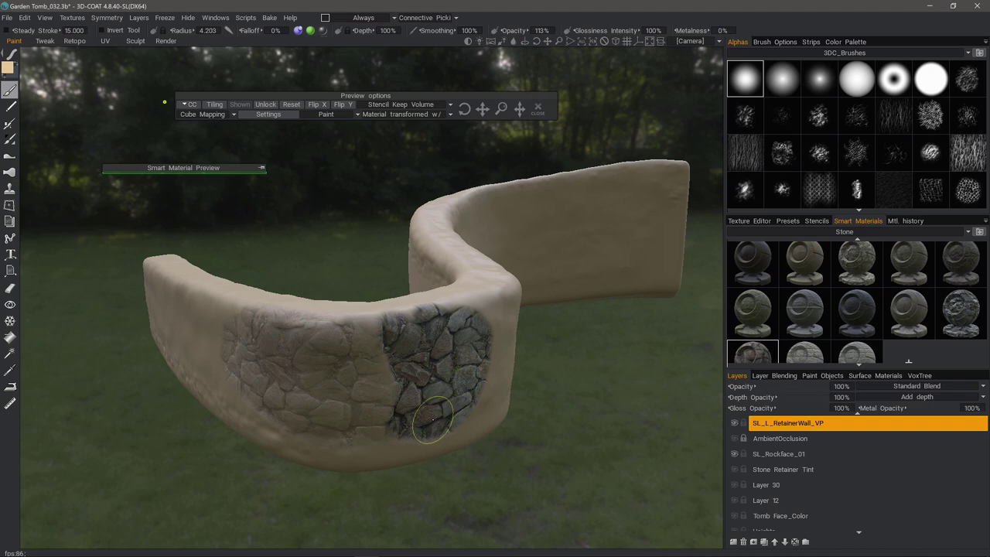
mouse_move(387, 344)
mouse_down()
mouse_move(383, 443)
mouse_move(367, 303)
mouse_move(349, 309)
mouse_up()
mouse_move(403, 324)
mouse_down()
mouse_move(487, 318)
mouse_move(522, 344)
mouse_move(499, 402)
mouse_move(464, 418)
mouse_up()
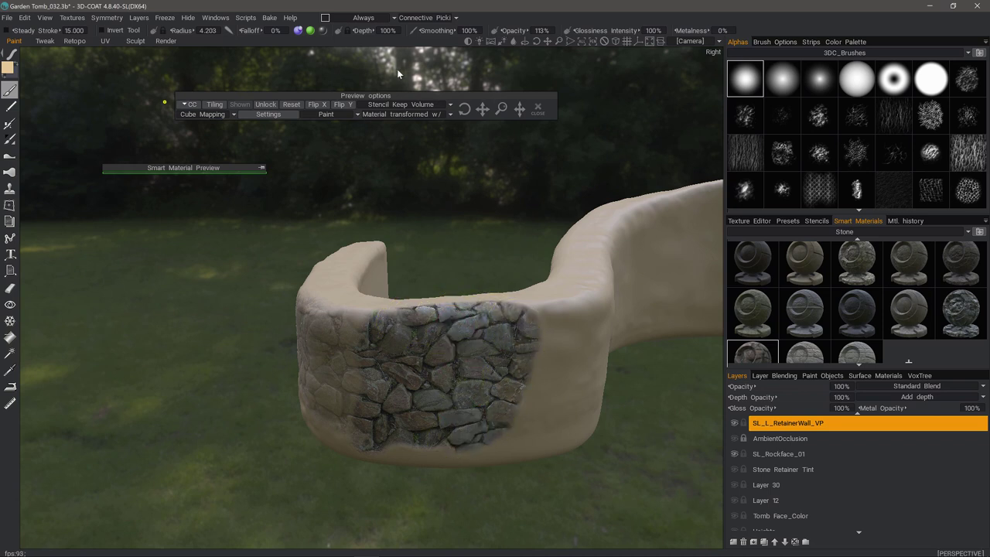
Set the brush opacity to 100% and extend the painted rock patch toward the wall's inner bend
drag(398, 71, 463, 45)
click(543, 30)
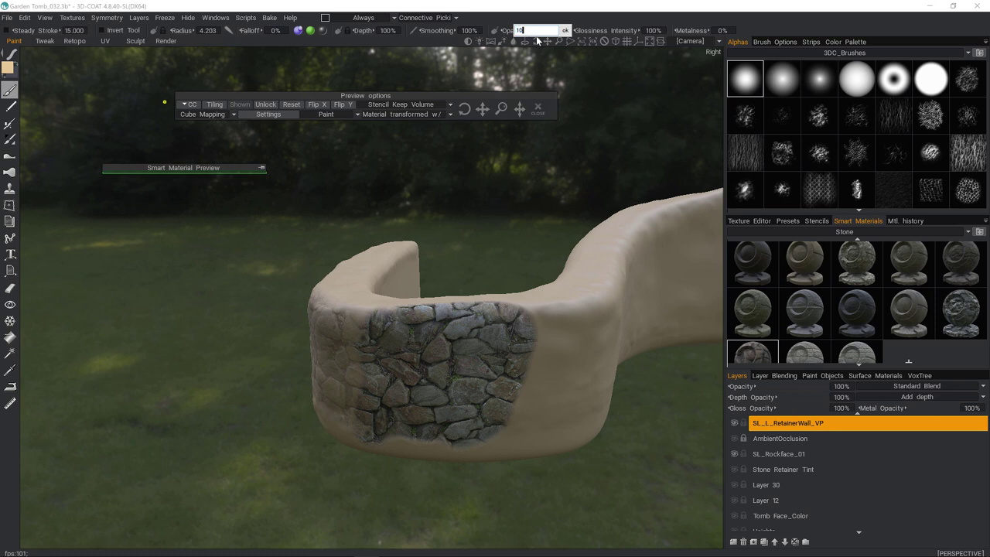
key(Return)
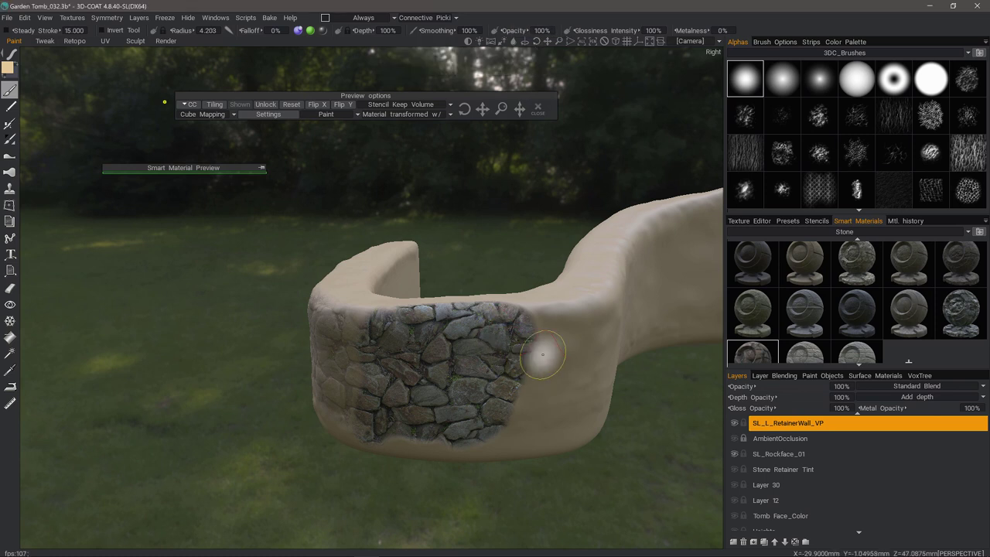
mouse_move(546, 319)
mouse_down()
mouse_move(534, 360)
mouse_move(538, 406)
mouse_move(569, 325)
mouse_move(526, 433)
mouse_move(456, 441)
mouse_move(371, 422)
mouse_move(360, 333)
mouse_move(406, 356)
mouse_up()
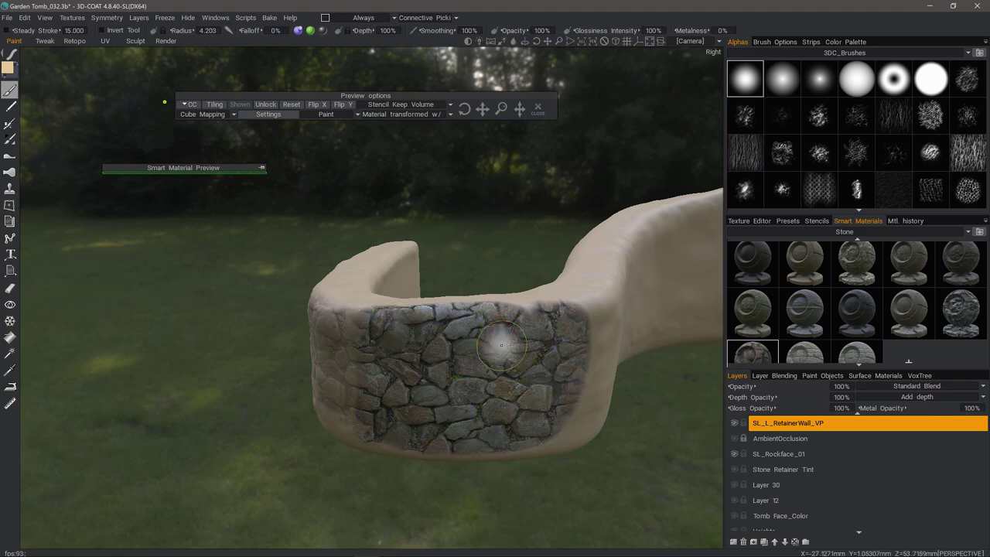
Lower the SL_L_RetainerWall_VP layer's opacity to 51% to blend the painted stone with the wall colour
mouse_move(427, 338)
middle_down()
mouse_move(336, 376)
mouse_move(305, 416)
middle_up()
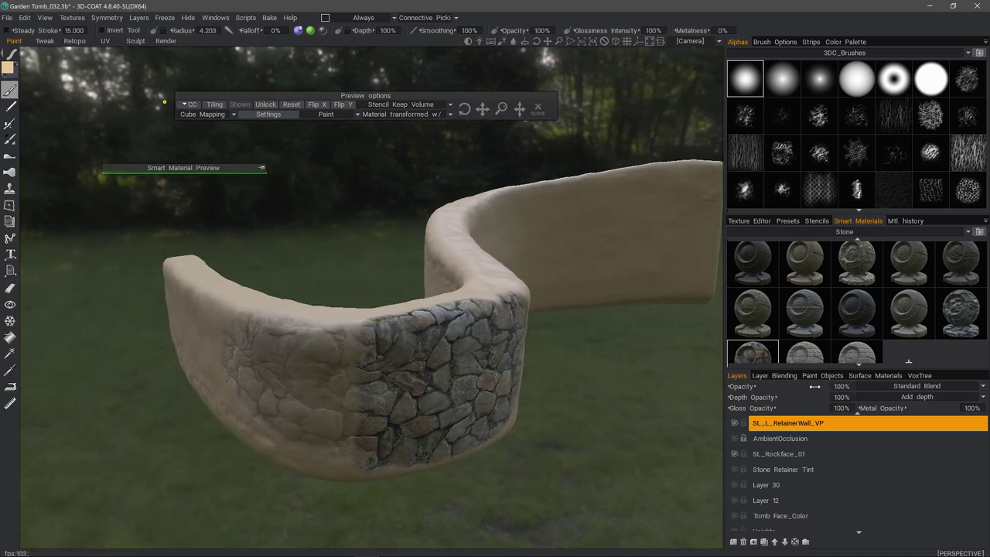
drag(800, 386, 736, 386)
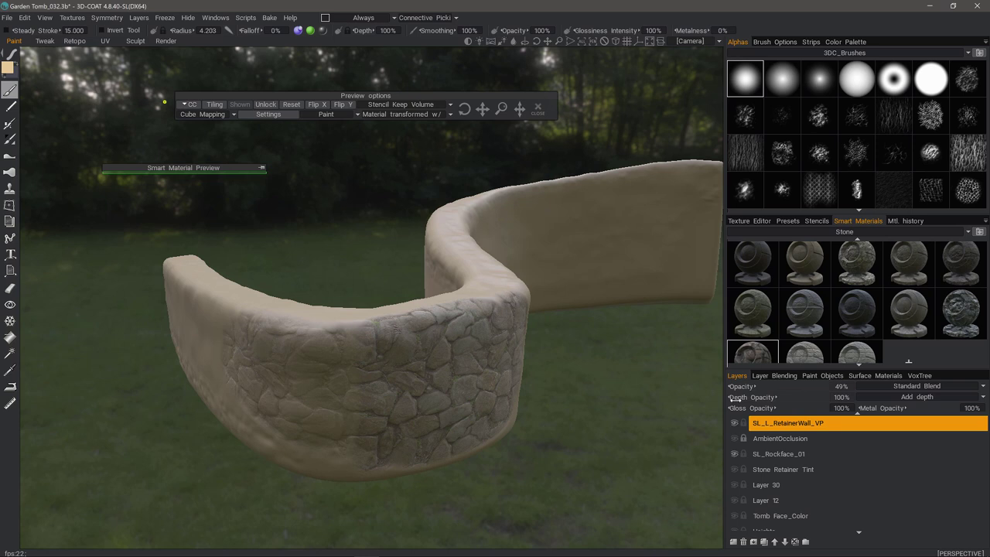
drag(735, 400, 738, 399)
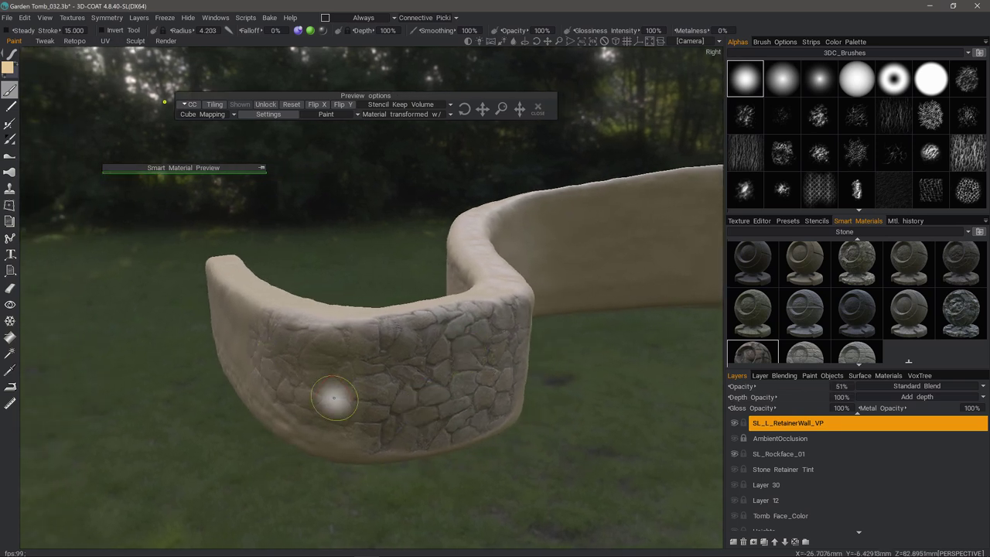
mouse_move(376, 361)
middle_down()
mouse_move(332, 393)
mouse_move(414, 360)
mouse_move(442, 393)
middle_up()
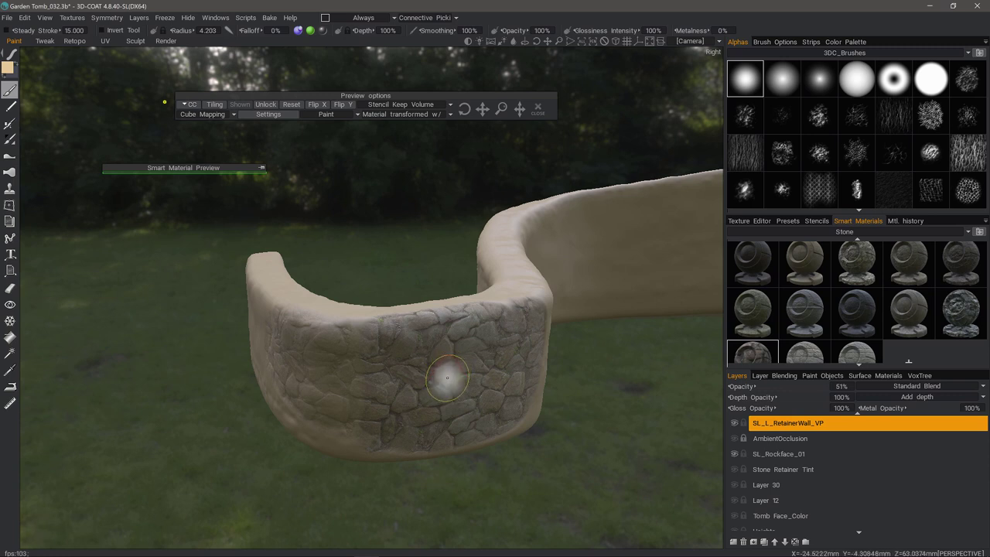
Clear the painted stone from the SL_L_RetainerWall_VP layer, switch to the Fill tool, and move the preview options clear of its settings
key(Delete)
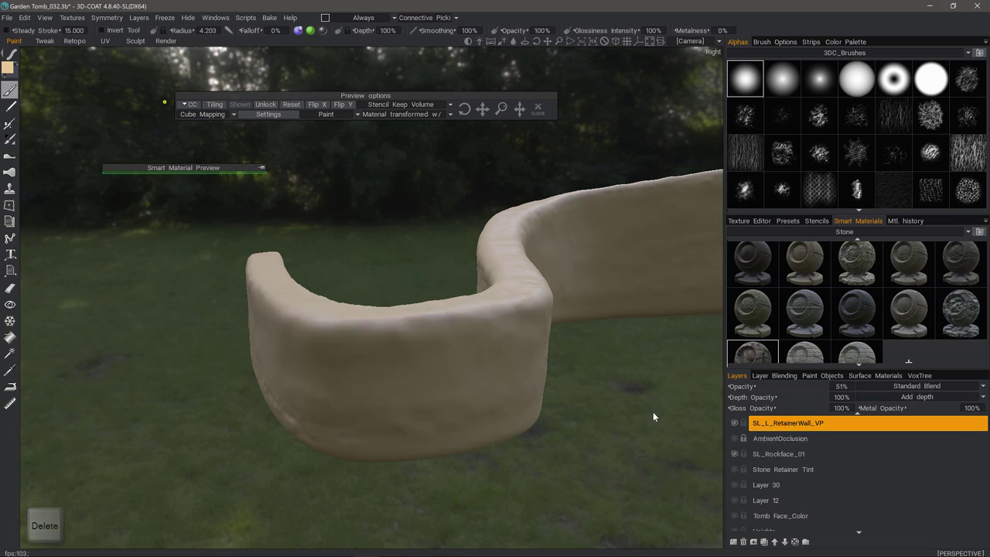
middle_drag(653, 411, 362, 248)
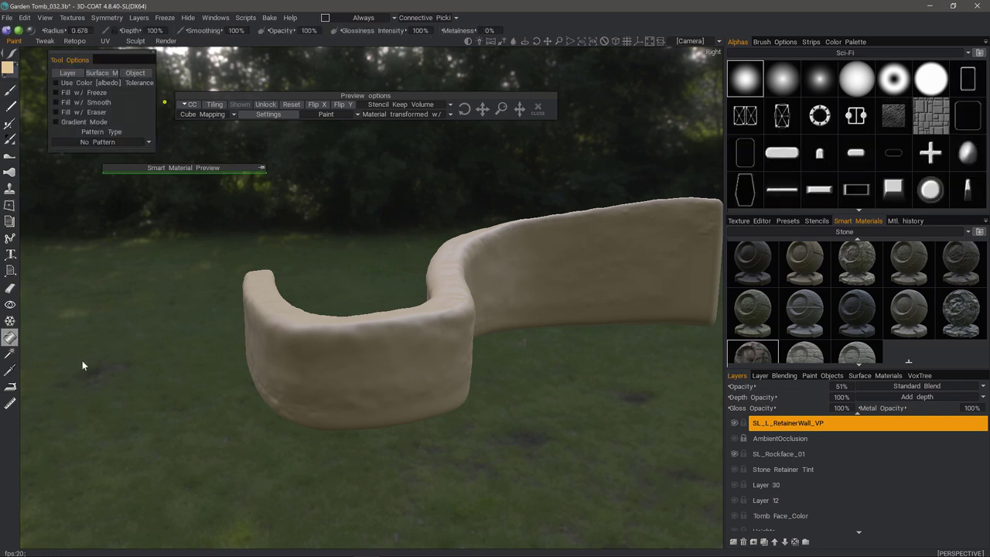
drag(325, 95, 366, 71)
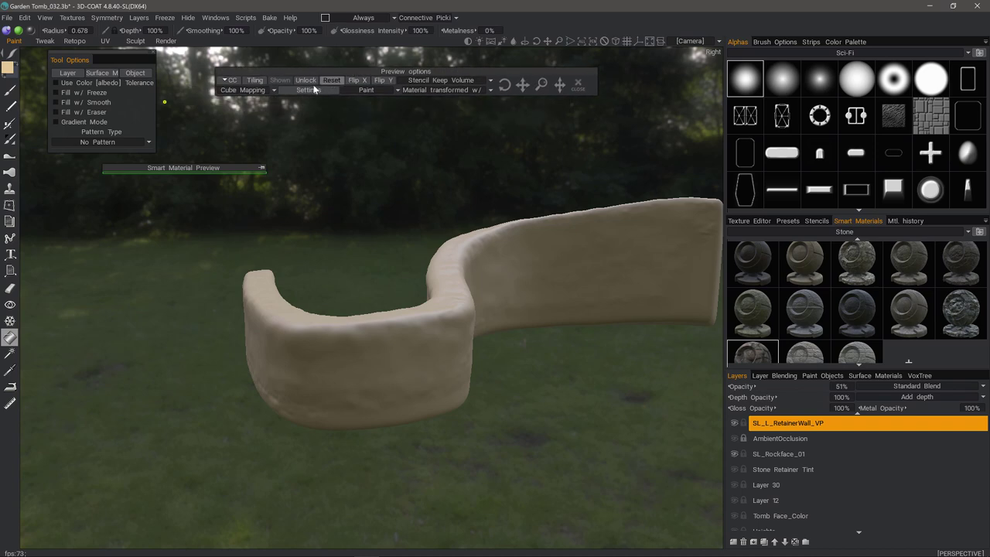
Open the cube mapping settings with the wall preview in view and try flipping the projection on the Y and Z axes
click(311, 90)
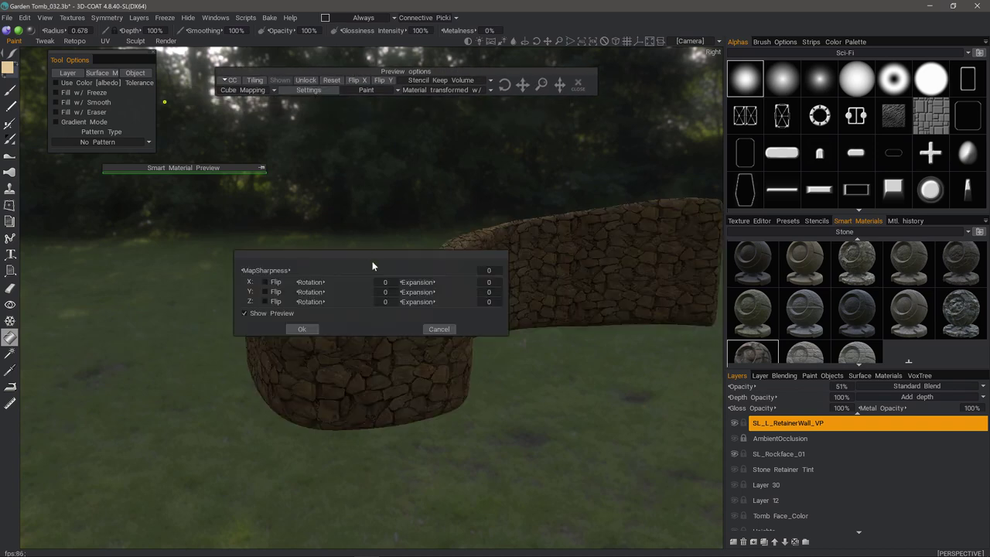
drag(379, 255, 440, 135)
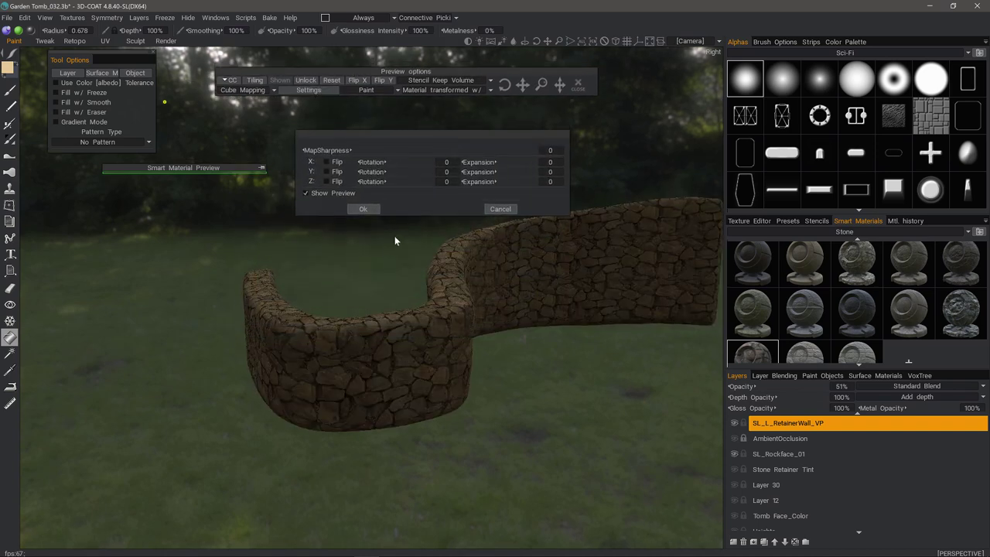
drag(394, 236, 427, 381)
drag(438, 179, 355, 180)
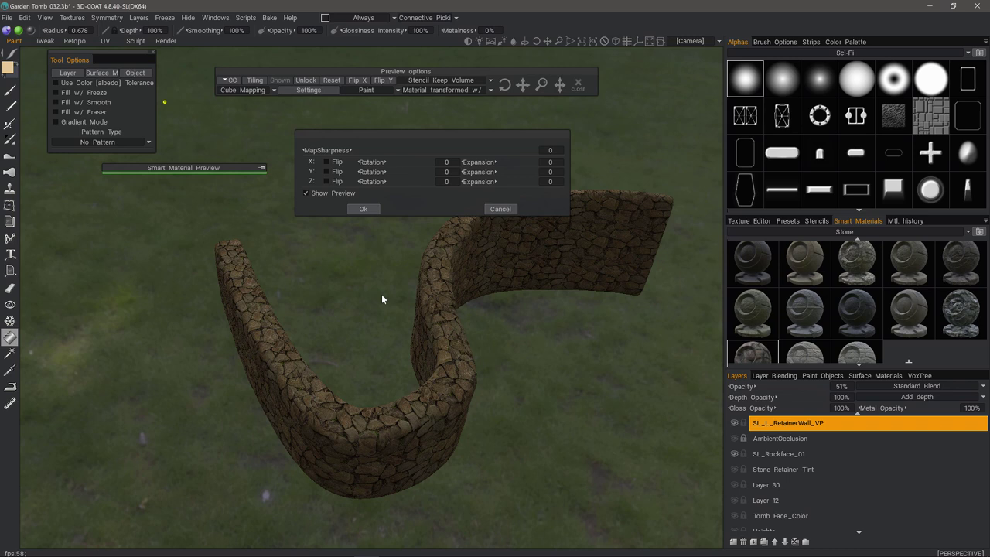
click(326, 172)
click(327, 170)
click(327, 181)
Try different X-axis rotation and expansion values for the cube mapping, and reset the X rotation to 0
drag(381, 156, 405, 161)
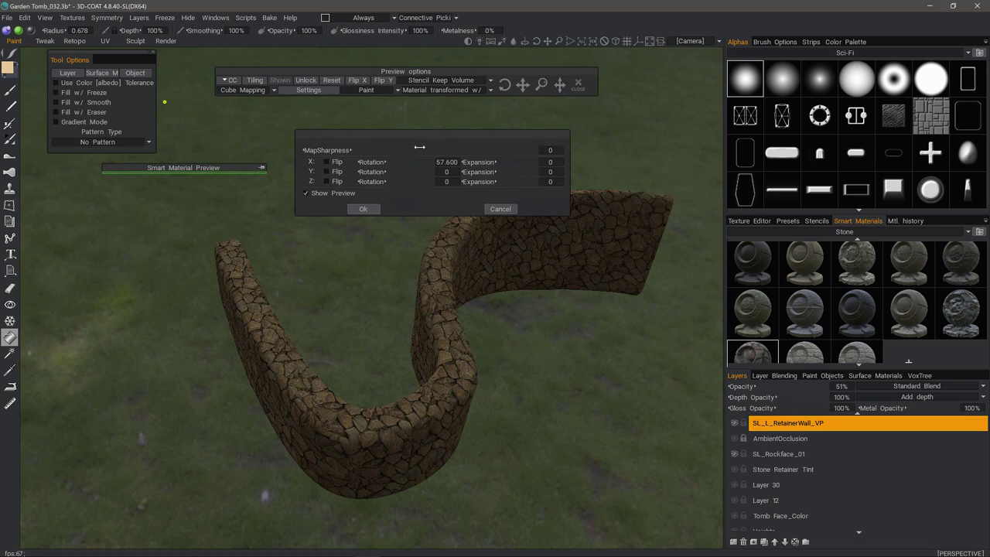
drag(414, 151, 494, 157)
drag(419, 157, 423, 158)
drag(497, 162, 512, 162)
drag(506, 163, 498, 163)
click(444, 162)
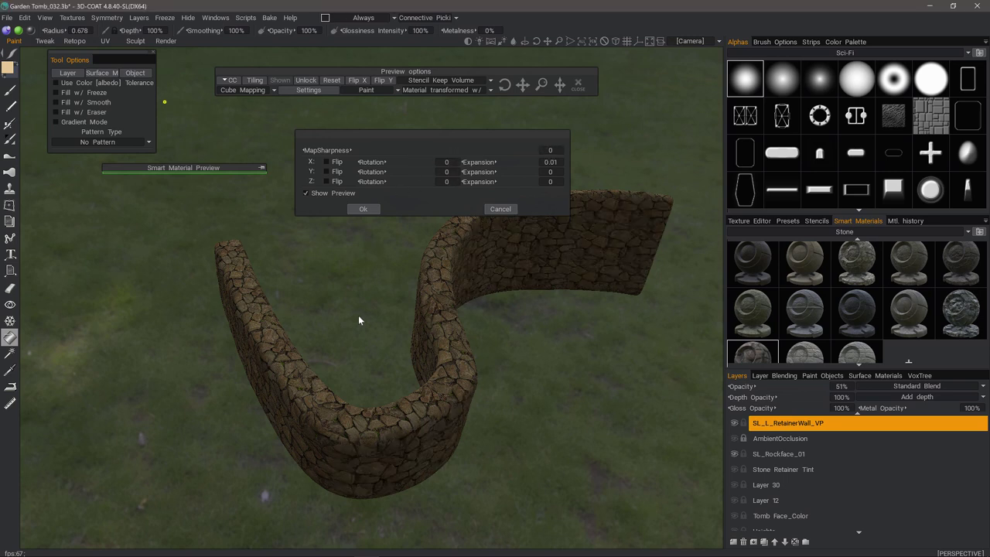
Try a negative X-axis expansion, reset it to 0, and accept the cube mapping settings
drag(514, 162, 477, 172)
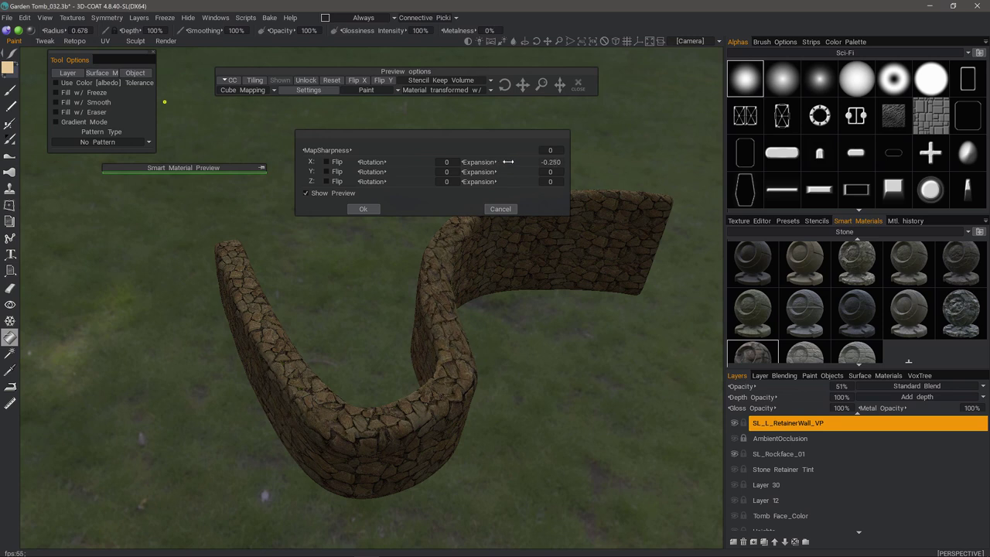
click(551, 162)
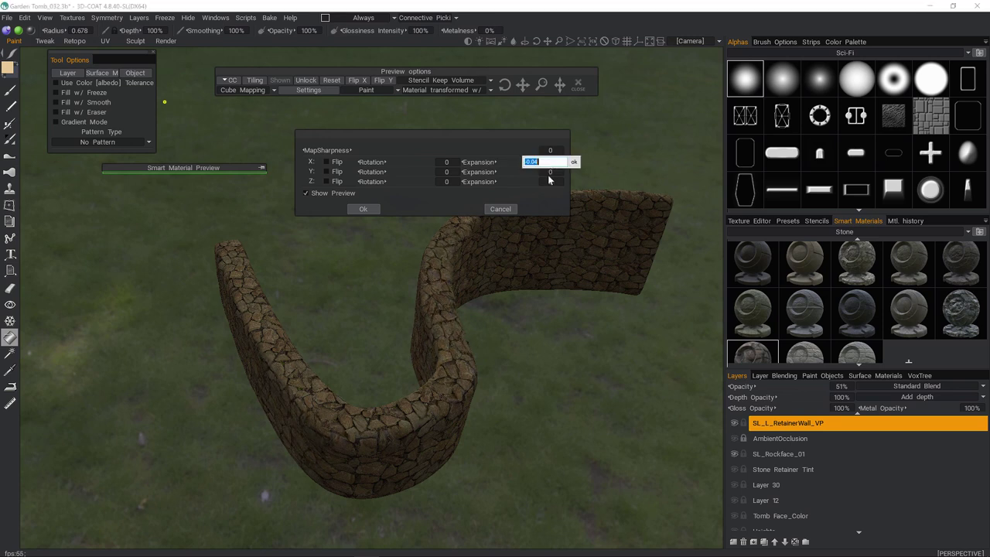
text(0)
key(Return)
click(364, 209)
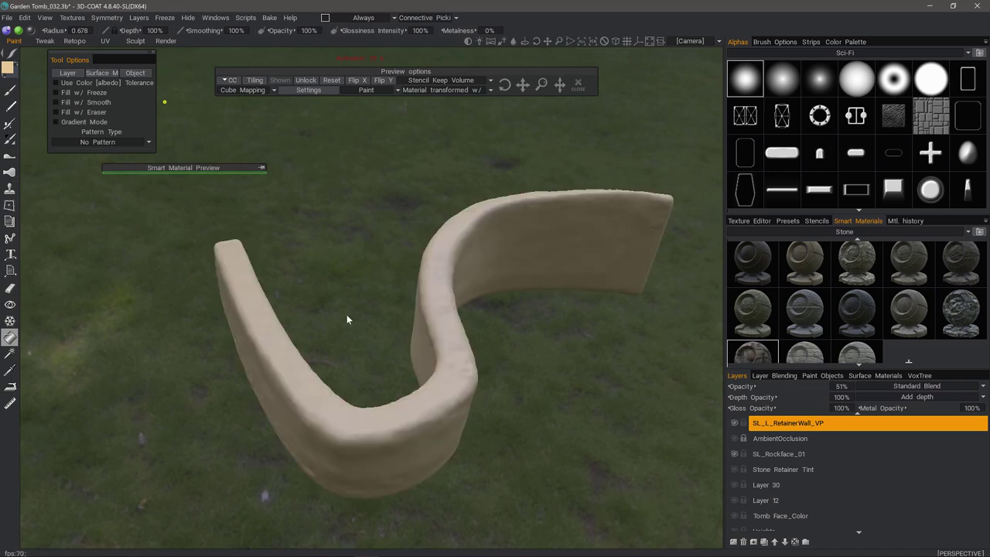
Set the SL_L_RetainerWall_VP layer's opacity to 100%
drag(344, 289, 379, 197)
right_drag(338, 387, 367, 397)
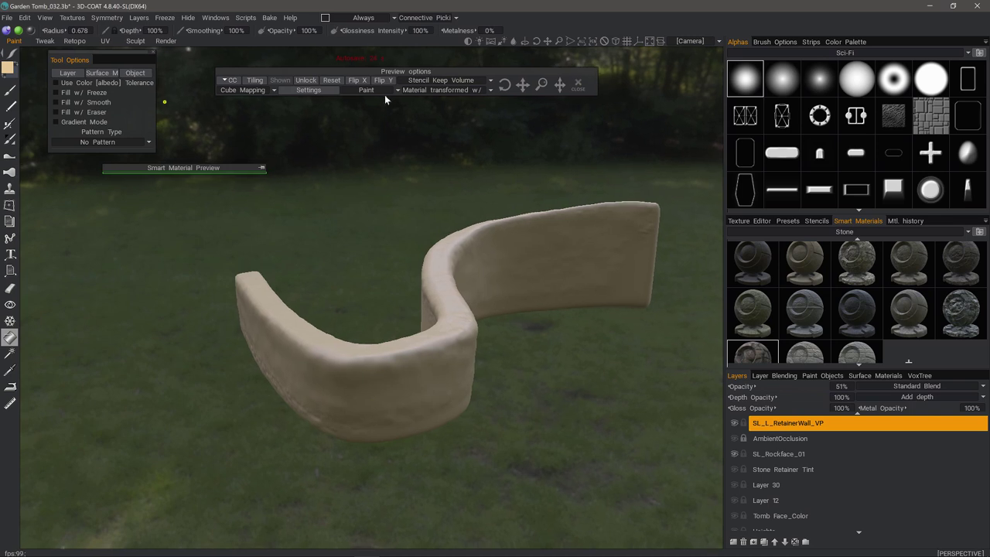
drag(477, 216, 487, 211)
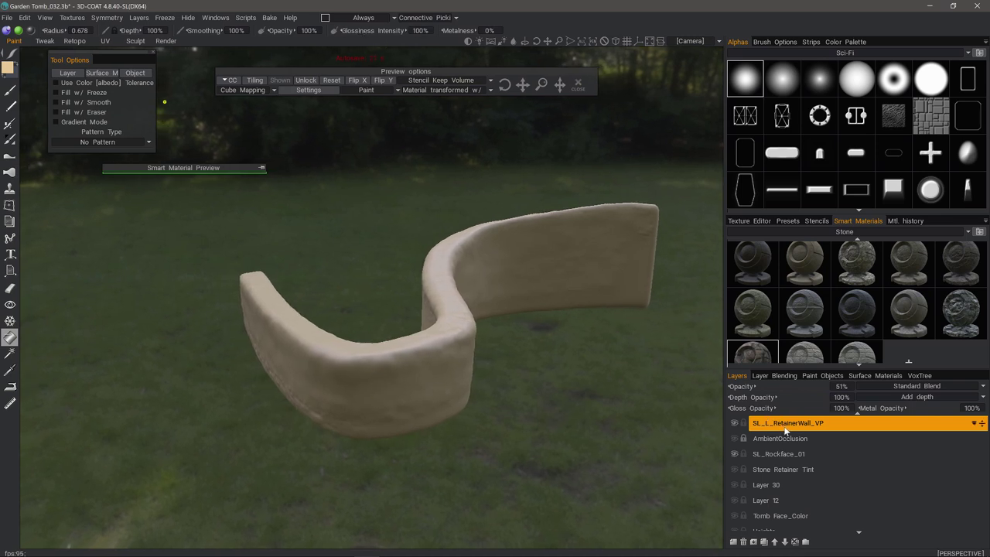
double_click(841, 386)
text(100)
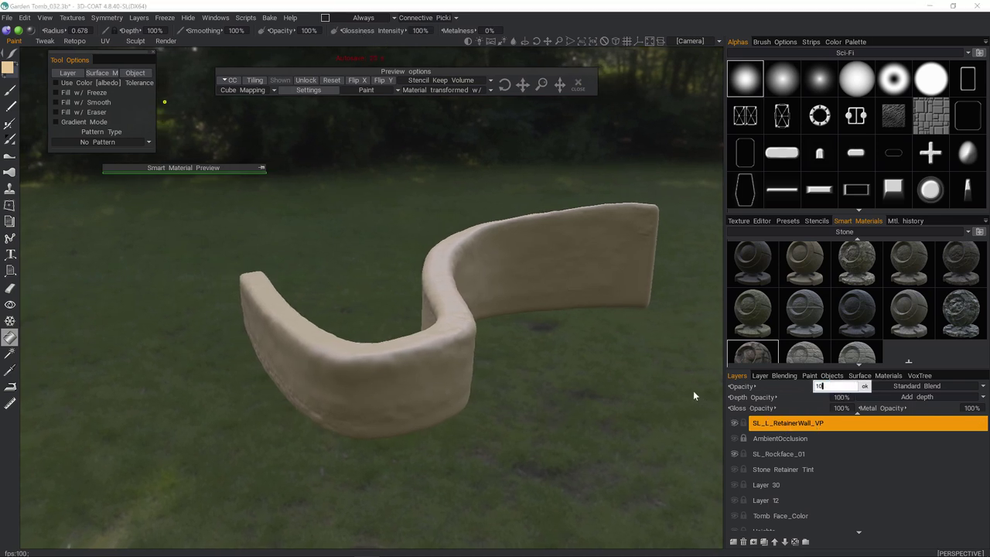
key(Return)
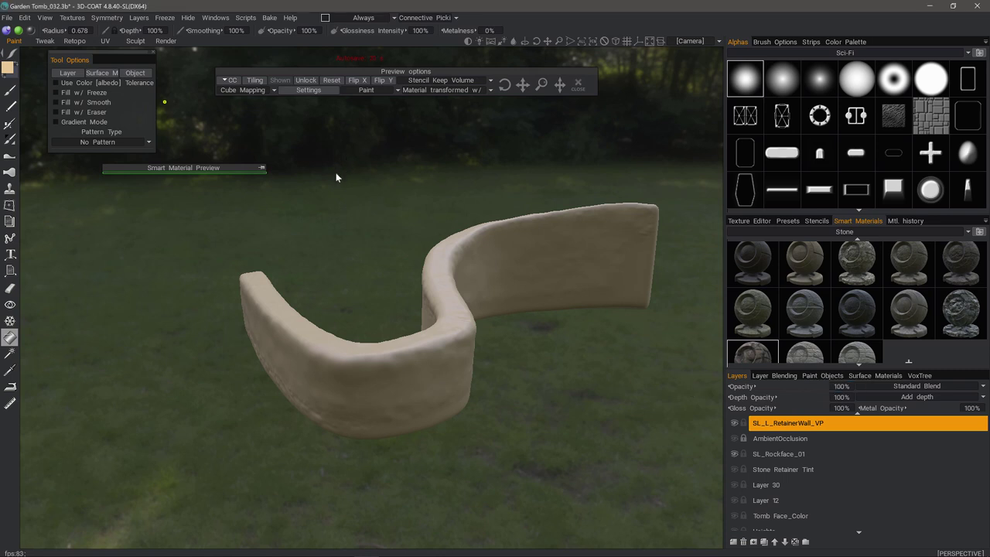
Fill the whole retaining wall with the RockWall_02 material using cube mapping, and close the preview options
drag(352, 205, 339, 145)
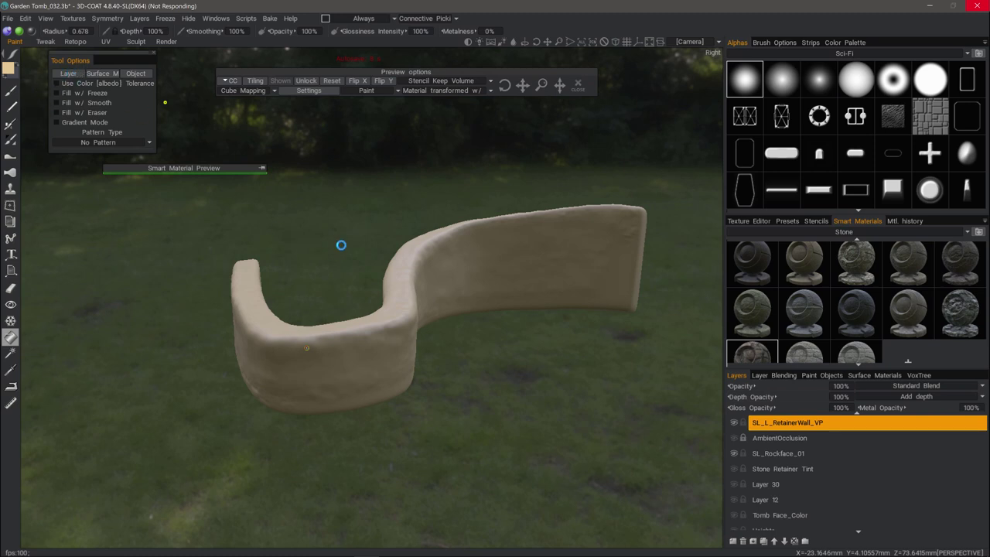
scroll(330, 246, up, 3)
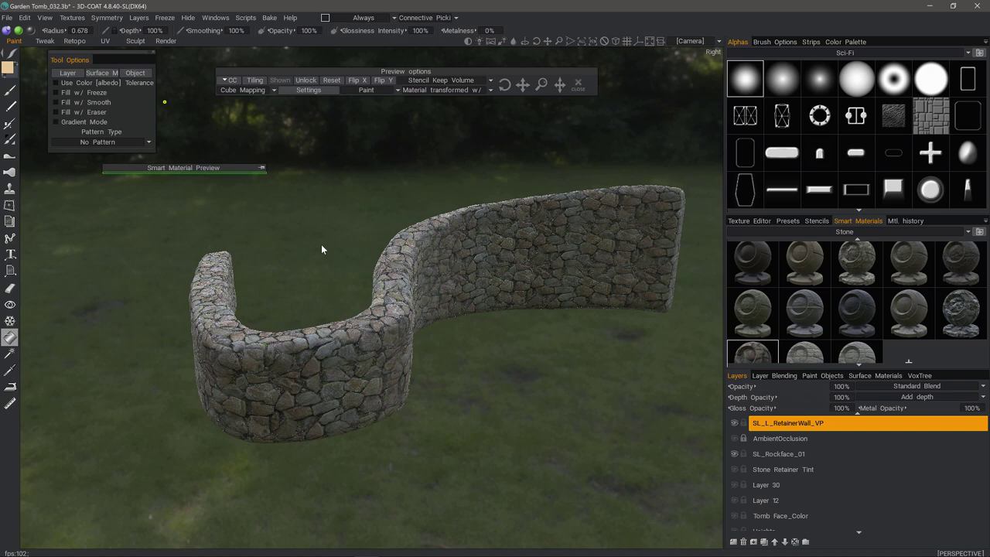
click(579, 85)
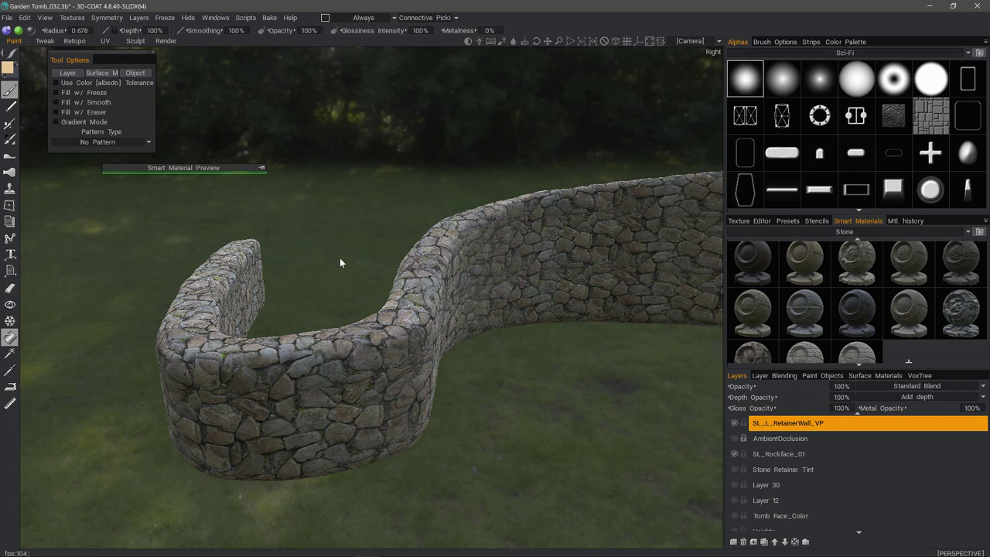
Set the SL_L_RetainerWall_VP layer's colour opacity to 0% and examine the bare stone relief around the wall
key(1)
scroll(321, 240, down, 3)
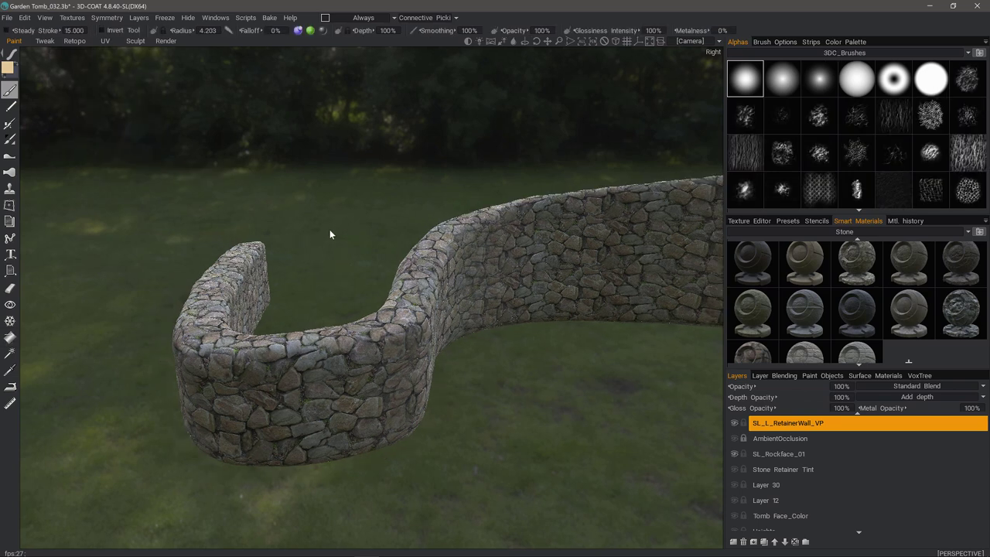
mouse_move(330, 229)
mouse_down()
mouse_move(380, 194)
mouse_move(412, 324)
mouse_move(445, 380)
mouse_up()
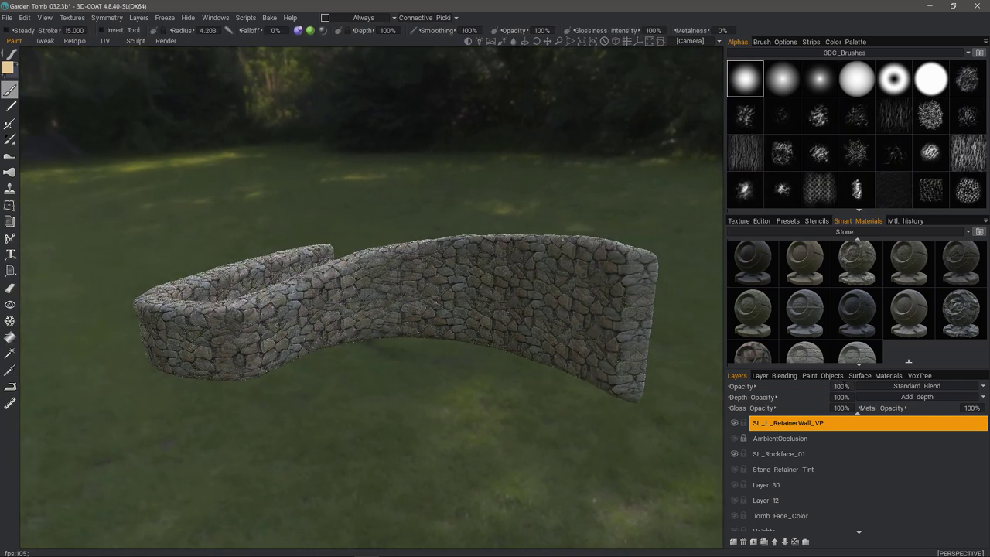
click(841, 386)
key(Return)
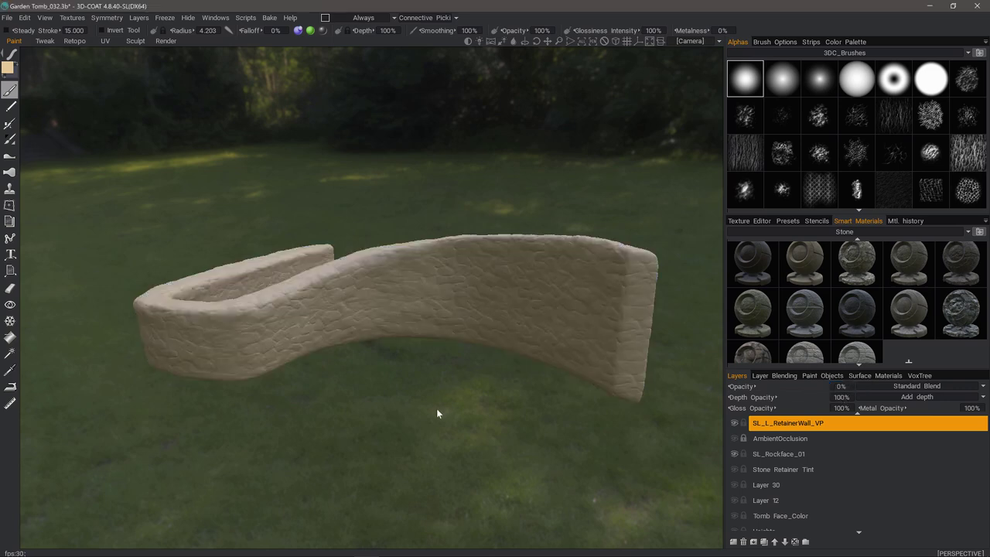
mouse_move(437, 414)
mouse_down()
mouse_move(436, 391)
mouse_move(204, 389)
mouse_move(230, 440)
mouse_move(289, 448)
mouse_move(436, 347)
mouse_move(434, 410)
mouse_move(360, 397)
mouse_move(387, 405)
mouse_move(513, 332)
mouse_move(582, 276)
mouse_move(592, 243)
mouse_move(570, 316)
mouse_up()
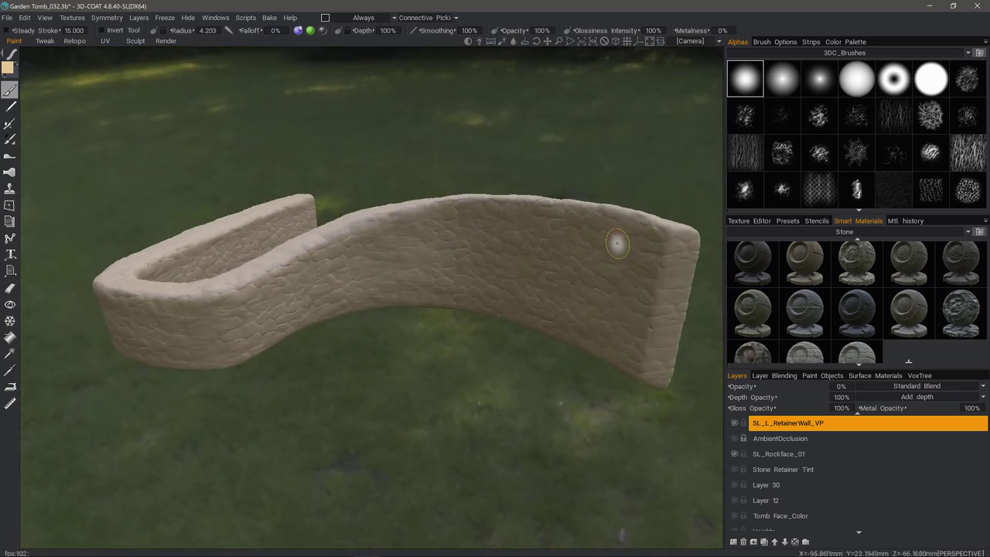
alt+drag(617, 243, 605, 233)
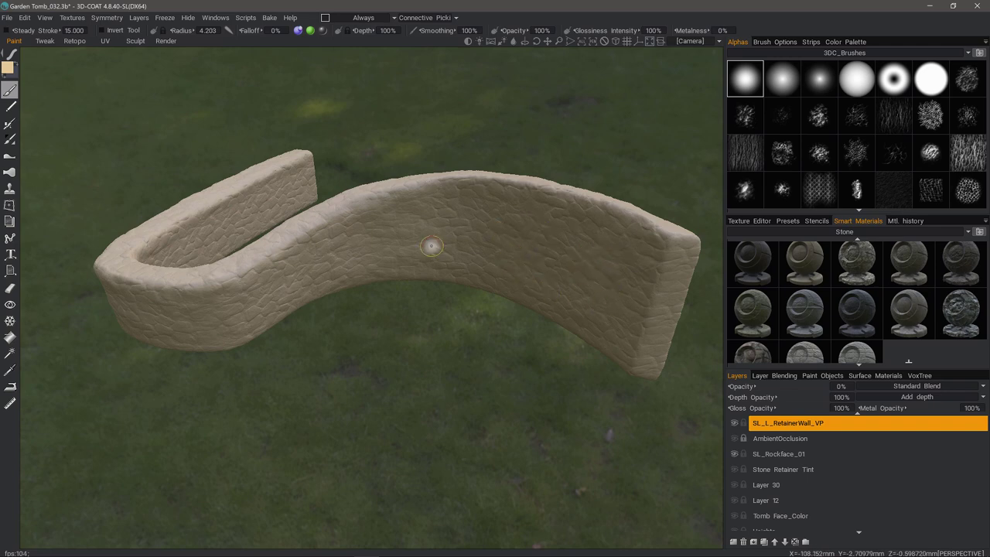
alt+drag(198, 335, 193, 306)
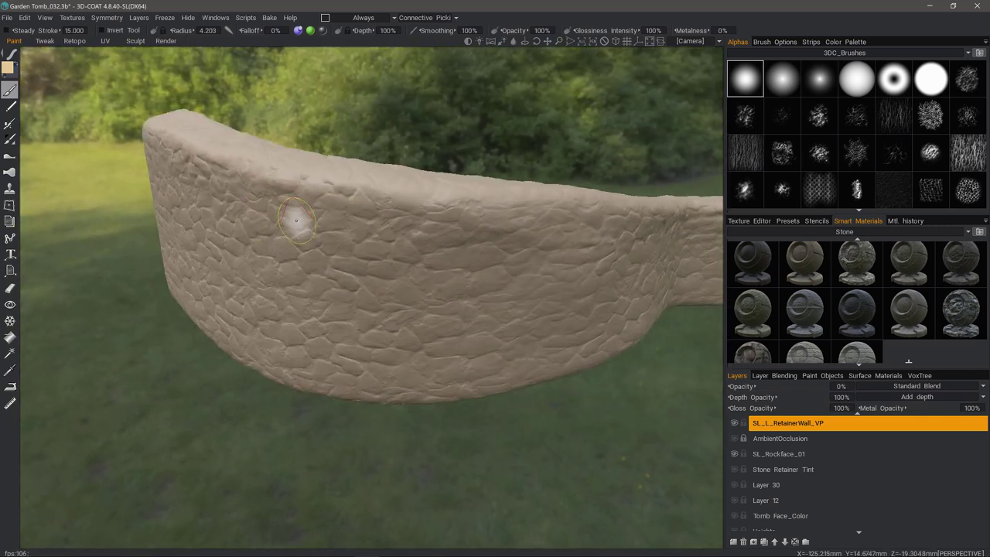
Switch to the Sculpt workspace and change the brush's surface detail mode from Extra Detail to Reduce
click(136, 41)
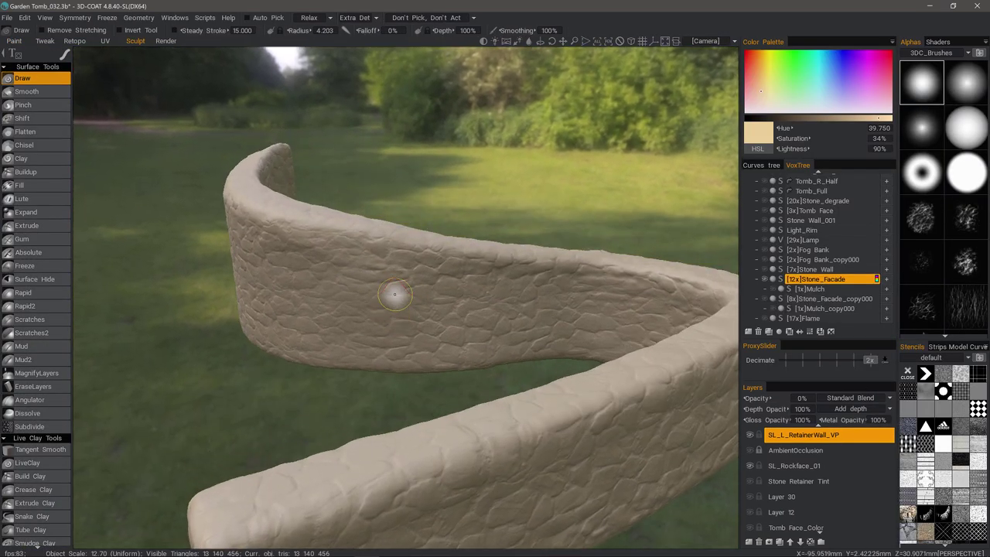
scroll(42, 495, down, 5)
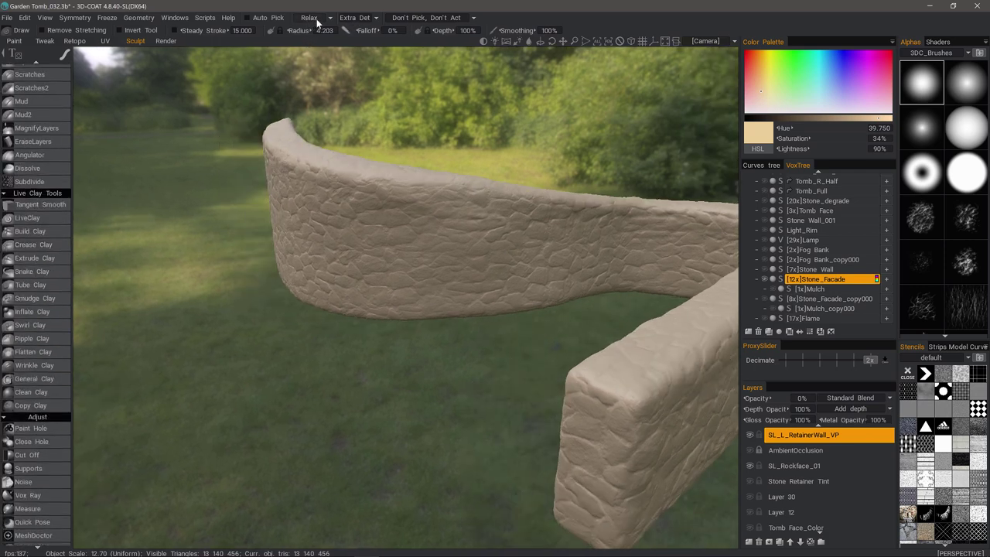
click(359, 20)
click(376, 71)
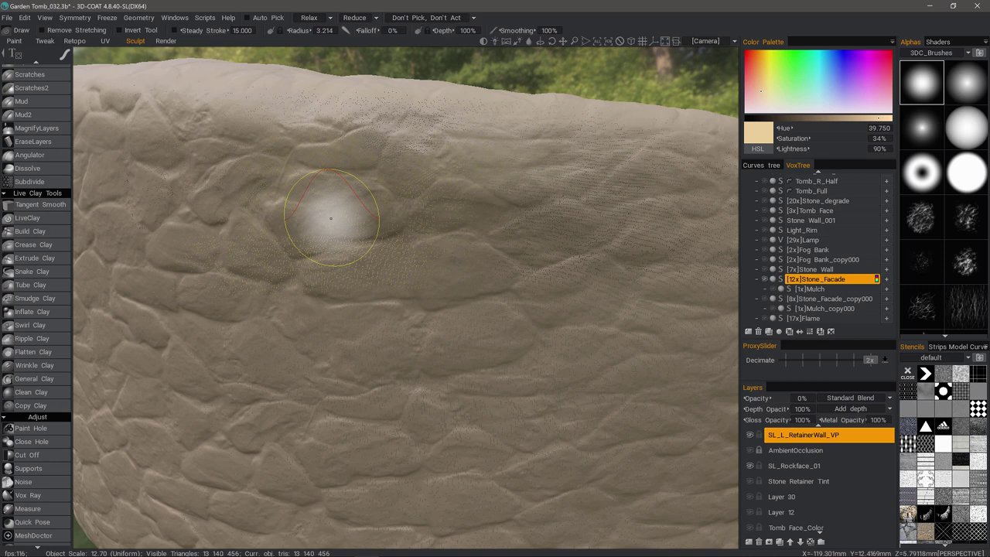
click(363, 20)
click(373, 80)
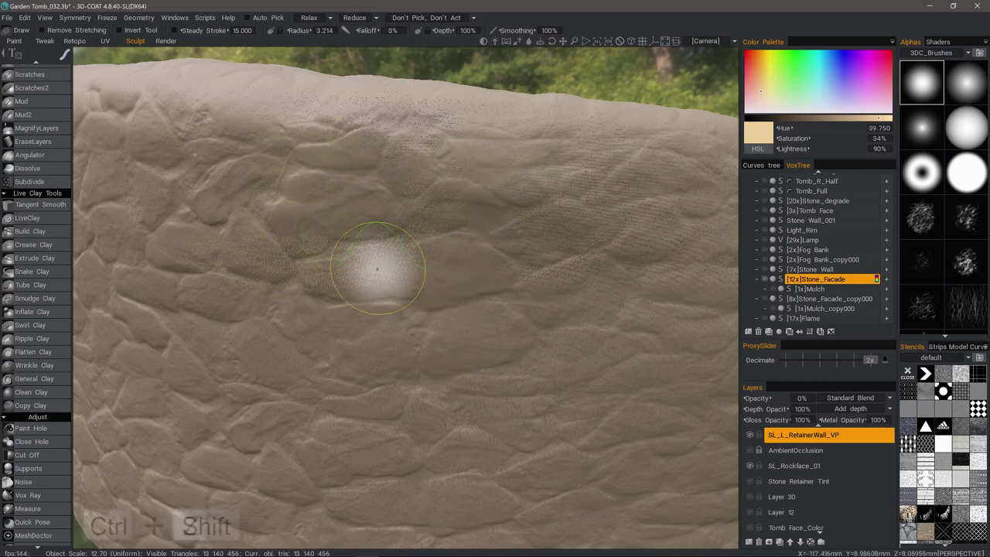
Reduce the mesh density with brush strokes across the wall's curved stone faces
mouse_move(442, 279)
ctrl+shift+mouse_down()
mouse_move(205, 225)
mouse_move(408, 246)
mouse_move(499, 310)
mouse_move(232, 279)
mouse_move(441, 333)
mouse_move(360, 368)
mouse_move(232, 363)
mouse_move(459, 408)
mouse_move(261, 404)
mouse_move(382, 335)
mouse_move(426, 348)
mouse_move(364, 356)
mouse_move(393, 416)
mouse_move(376, 448)
ctrl+shift+mouse_up()
scroll(373, 361, down, 5)
scroll(363, 356, up, 3)
alt+middle_drag(376, 449, 396, 471)
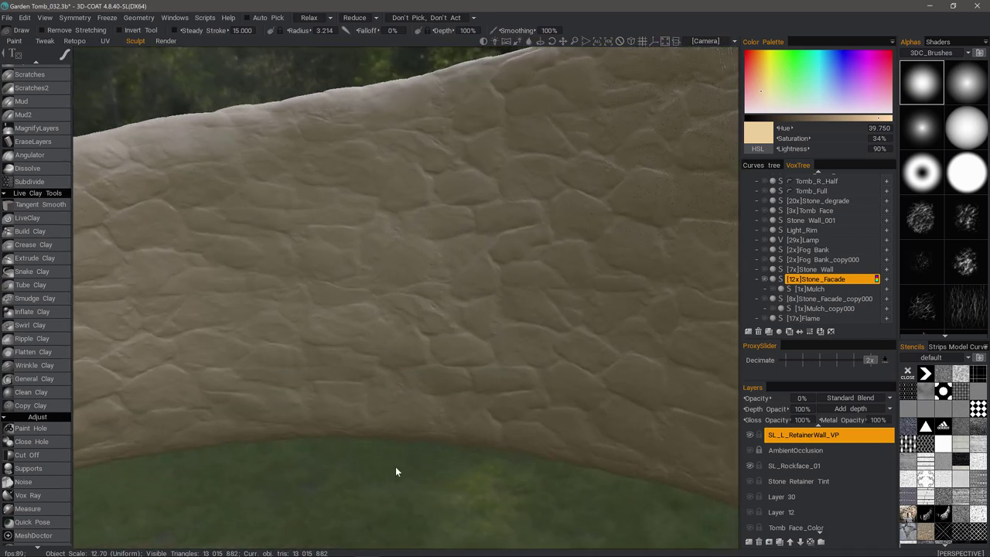
alt+right_drag(396, 471, 398, 426)
mouse_move(66, 57)
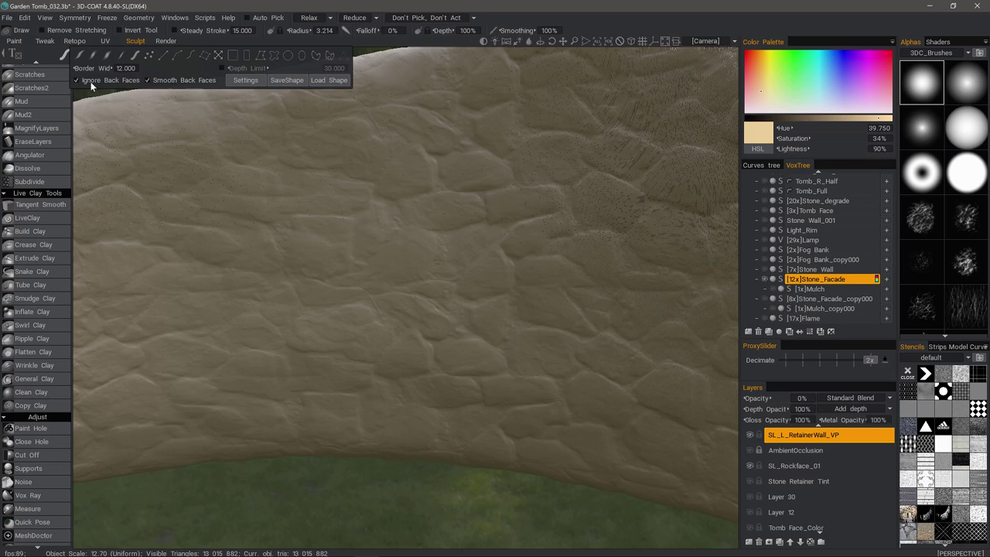
scroll(463, 281, down, 3)
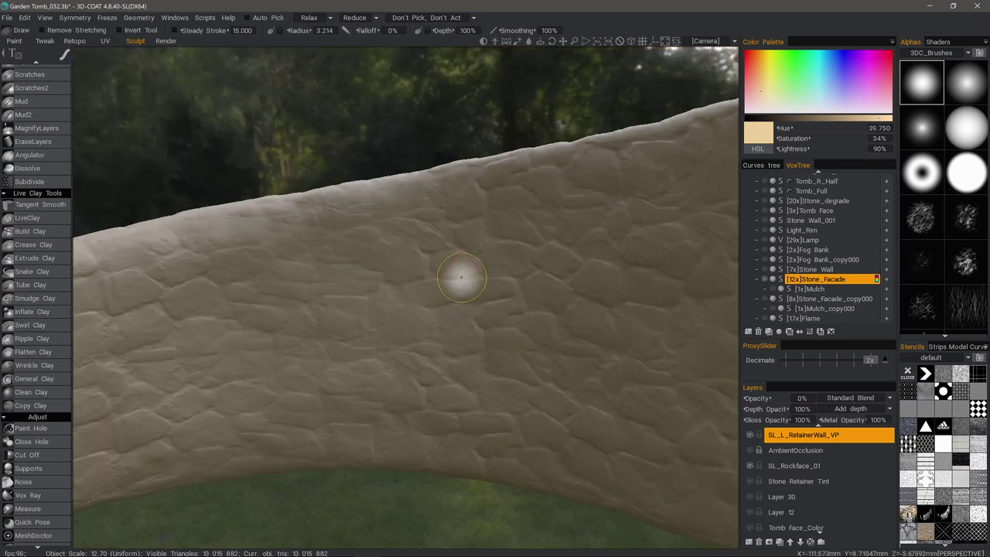
middle_drag(409, 465, 482, 347)
key(ctrl+shift)
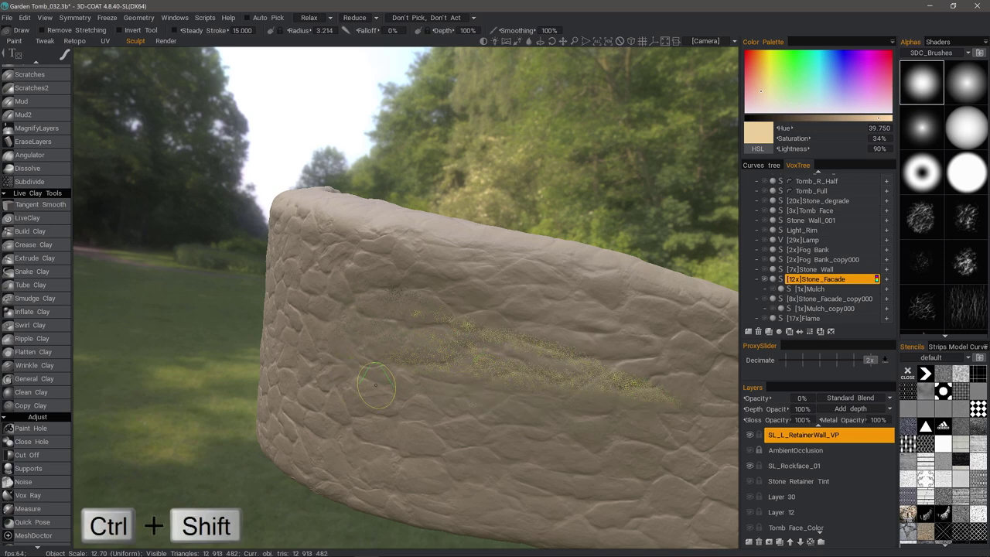
mouse_move(369, 374)
ctrl+shift+mouse_down()
mouse_move(313, 336)
mouse_move(490, 309)
ctrl+shift+mouse_up()
middle_drag(490, 310, 754, 392)
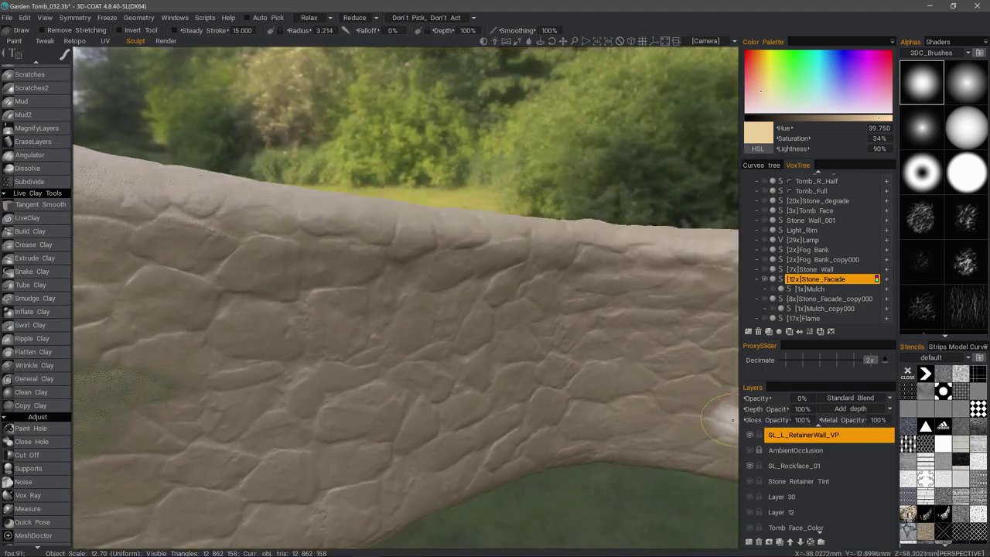
right_drag(727, 420, 768, 438)
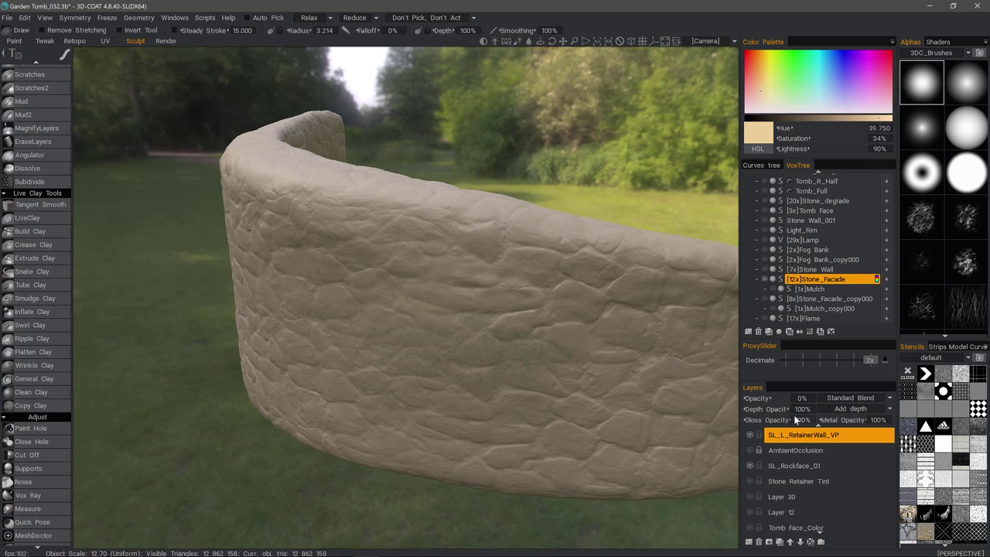
Try depth opacities of 1%, 50% and 25% on the SL_L_RetainerWall_VP layer
drag(777, 408, 793, 413)
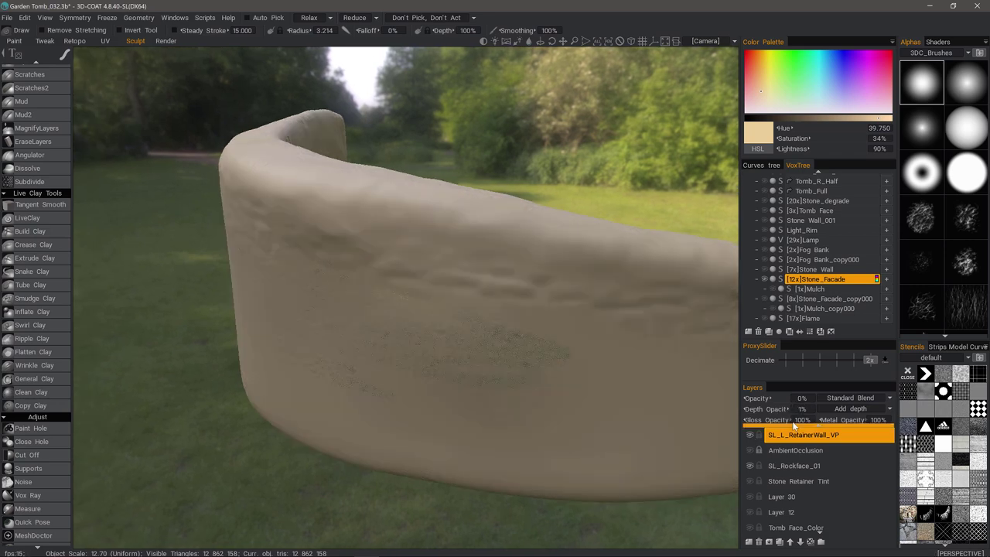
double_click(803, 411)
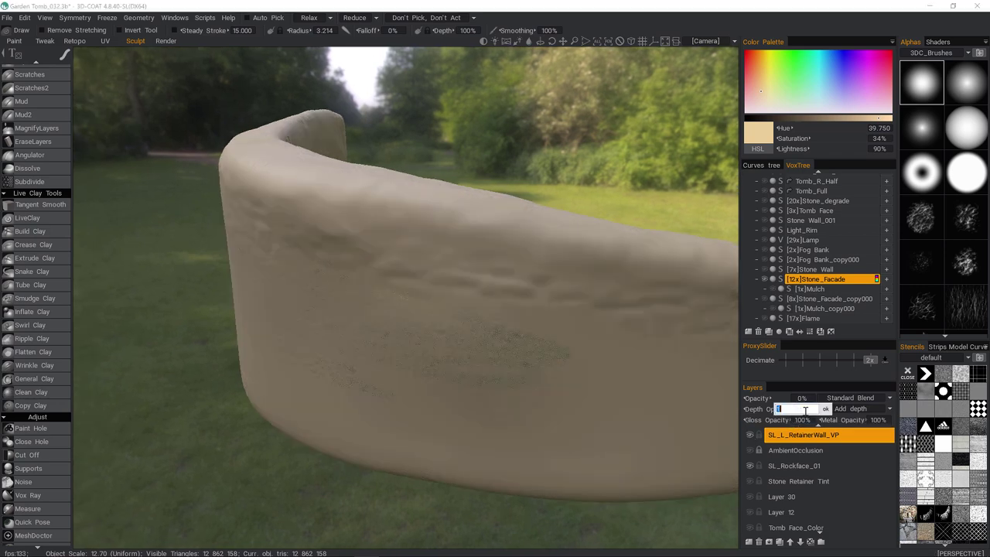
text(50)
key(Return)
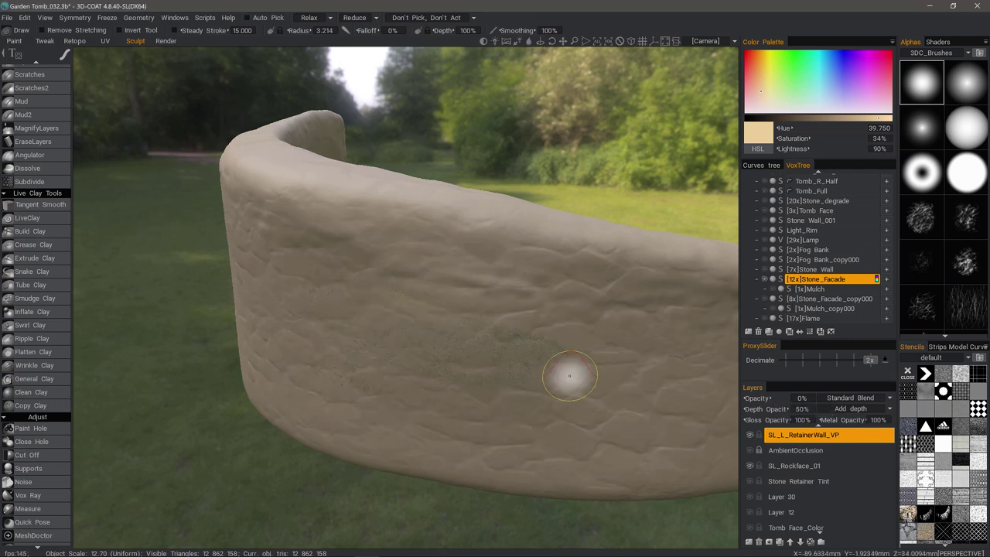
double_click(802, 414)
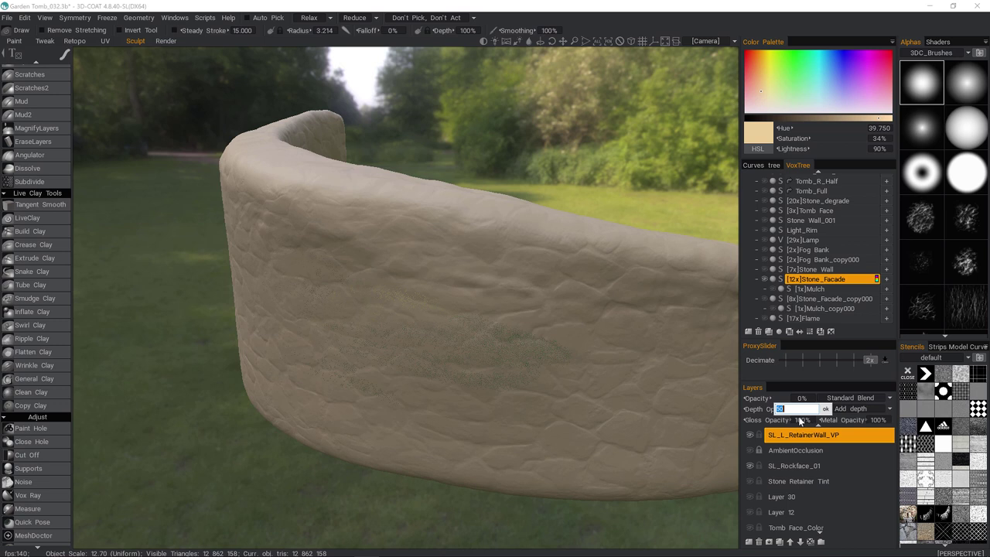
key(Return)
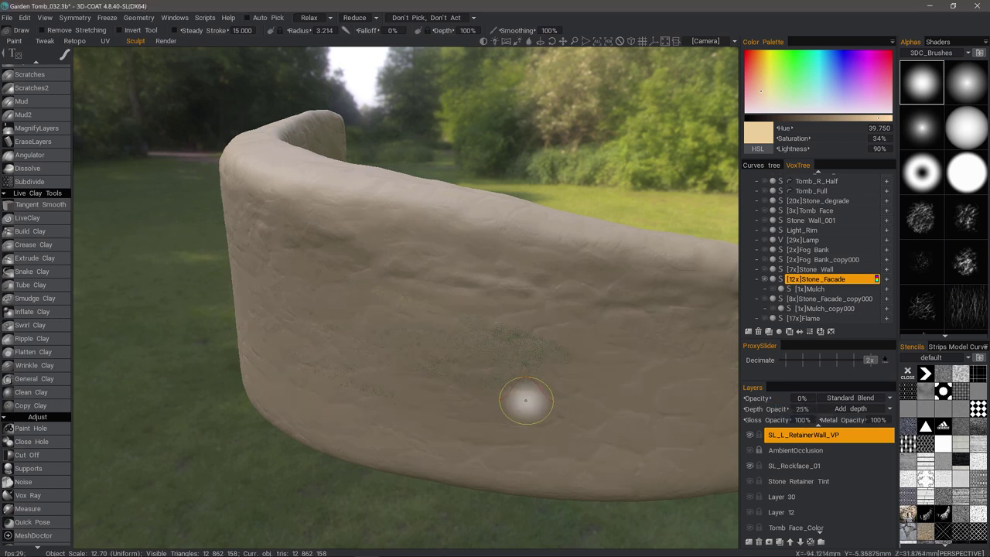
Set the SL_L_RetainerWall_VP layer's depth opacity to 125%
double_click(802, 409)
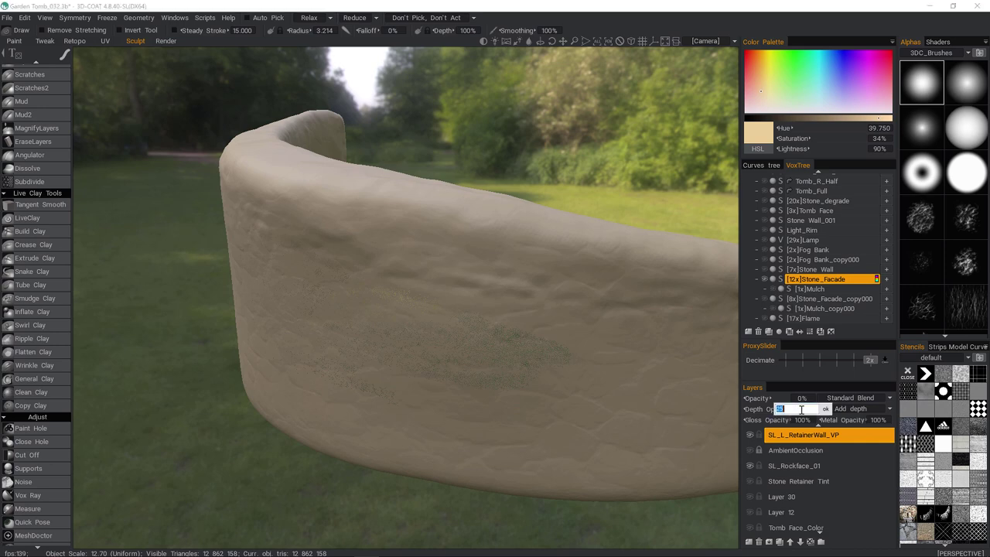
text(25)
key(Return)
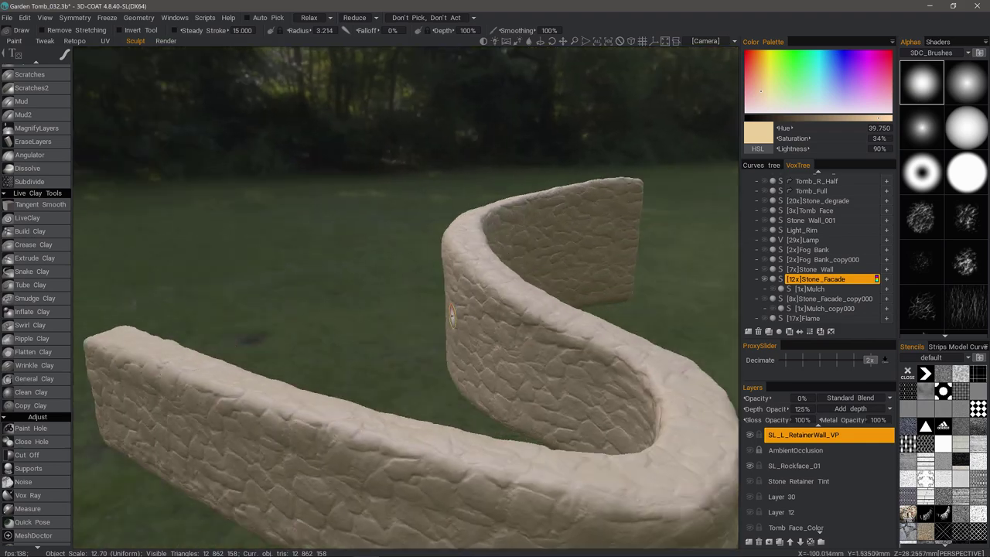
Strengthen the stone relief on the wall's curved end with the MagnifyLayers brush at a radius of about 1.9
mouse_move(452, 316)
alt+mouse_down()
mouse_move(438, 442)
mouse_move(425, 420)
mouse_move(353, 391)
alt+mouse_up()
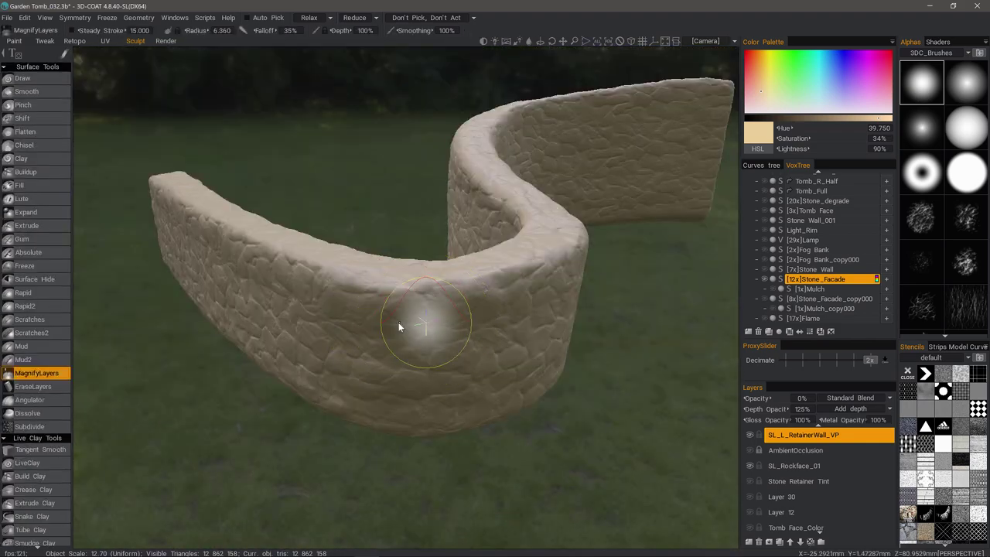
scroll(400, 315, up, 4)
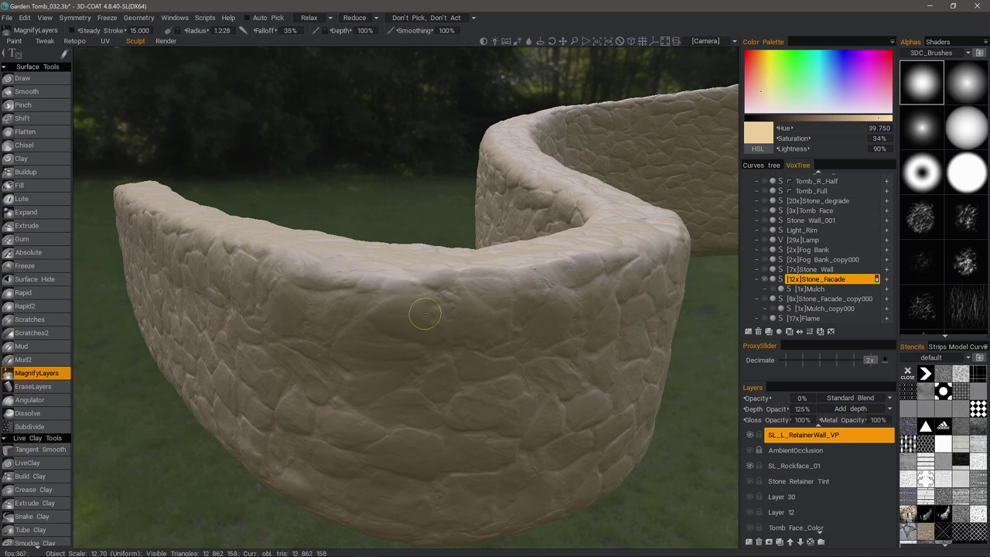
alt+drag(408, 323, 464, 313)
right_drag(464, 314, 509, 309)
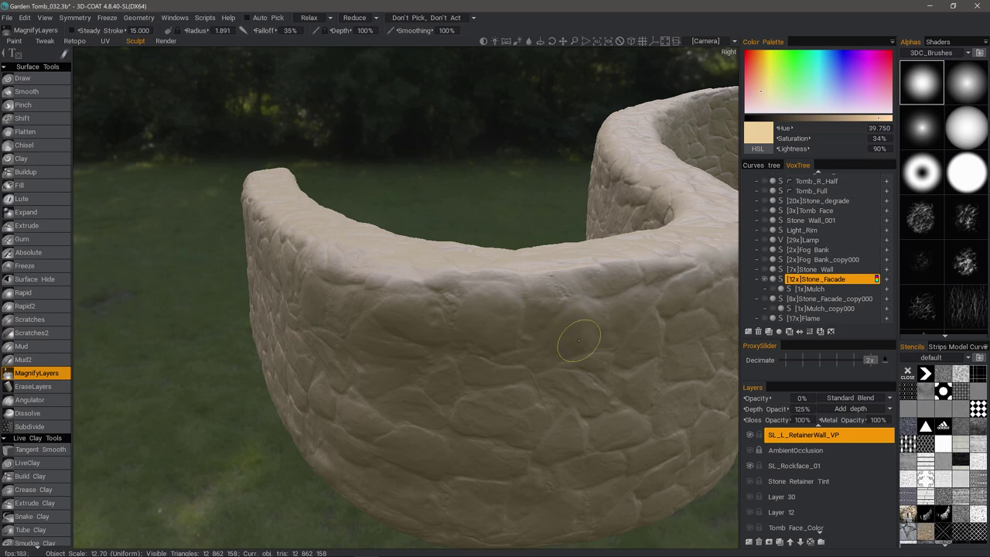
mouse_move(592, 332)
alt+mouse_down()
mouse_move(577, 349)
mouse_move(526, 351)
mouse_move(410, 300)
alt+mouse_up()
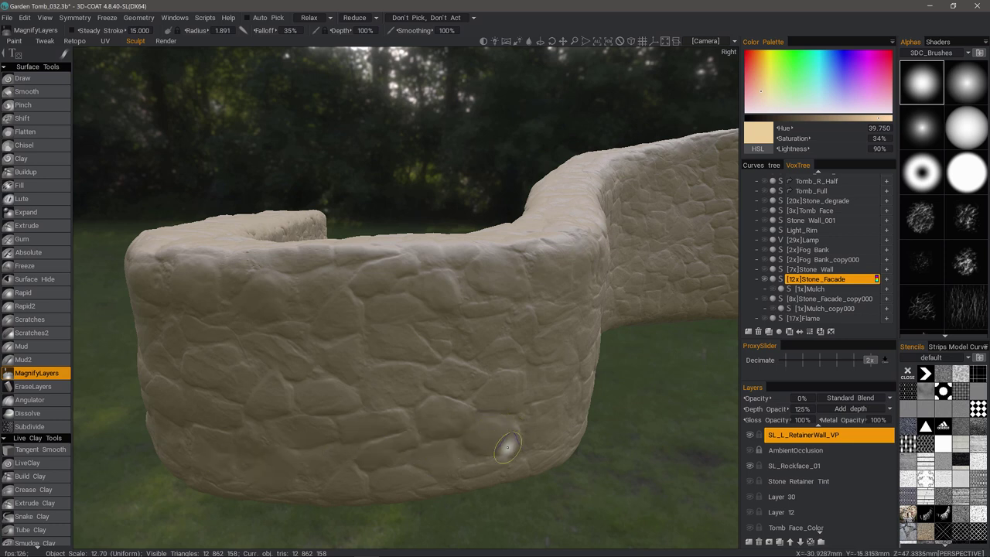
Load the Rock alphas, pick a rock-shaped alpha, and magnify stones on the curved end with radius about 3.4 and depth 44%
click(934, 52)
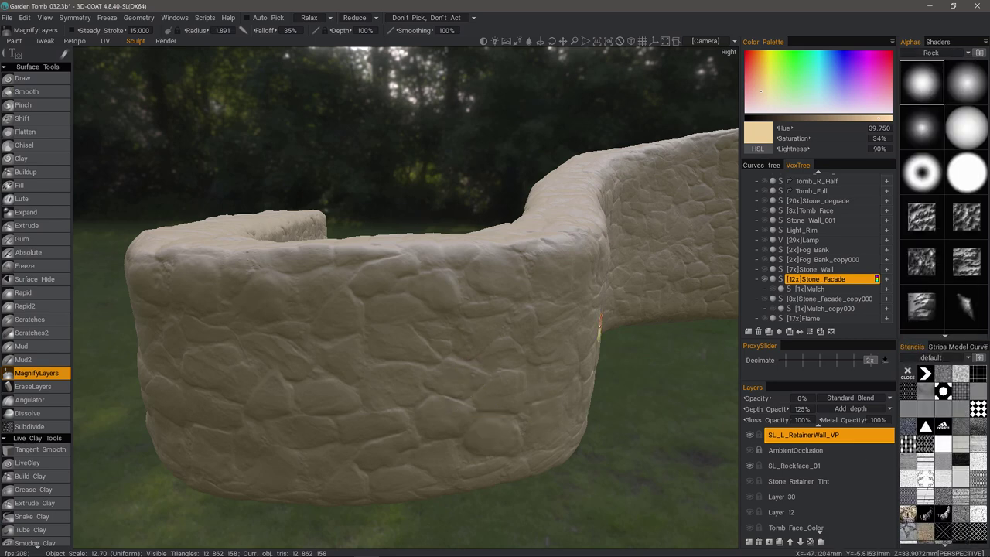
scroll(944, 298, down, 5)
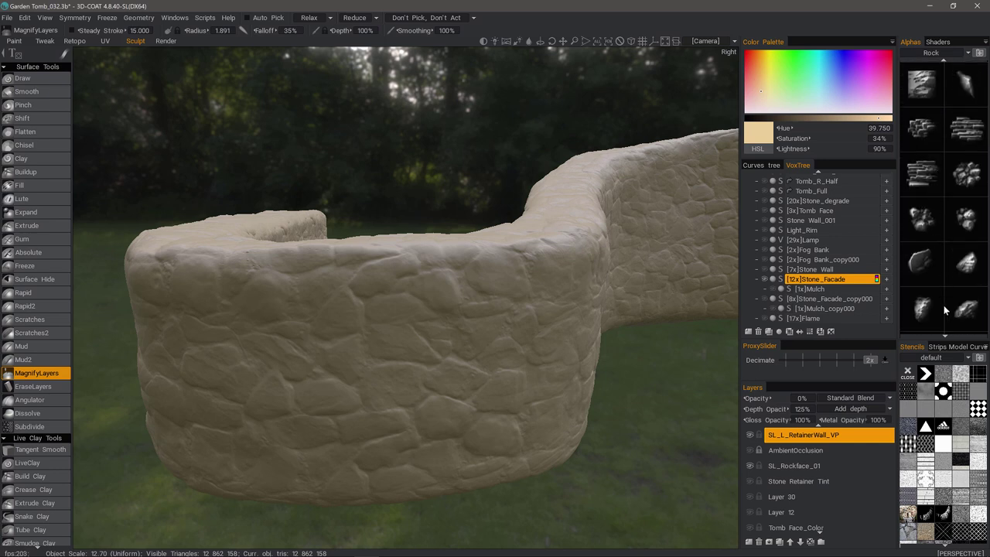
click(967, 253)
mouse_move(461, 387)
alt+mouse_down()
mouse_move(473, 359)
mouse_move(479, 371)
alt+mouse_up()
right_drag(478, 371, 499, 373)
right_drag(500, 373, 504, 393)
mouse_move(481, 346)
alt+mouse_down()
mouse_move(479, 386)
mouse_move(469, 381)
alt+mouse_up()
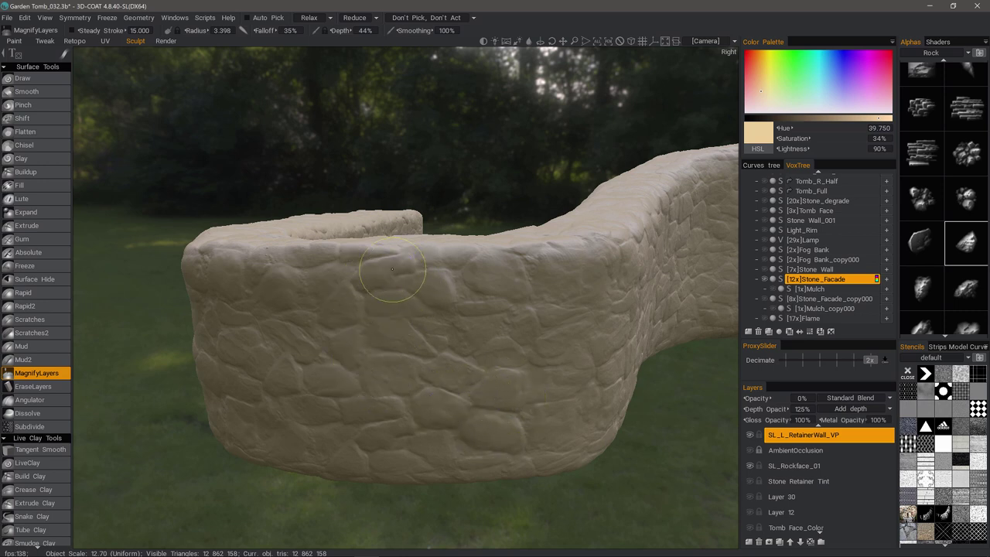
Switch to the Paint workspace and load the Rock alpha set for the Magnification brush
click(14, 41)
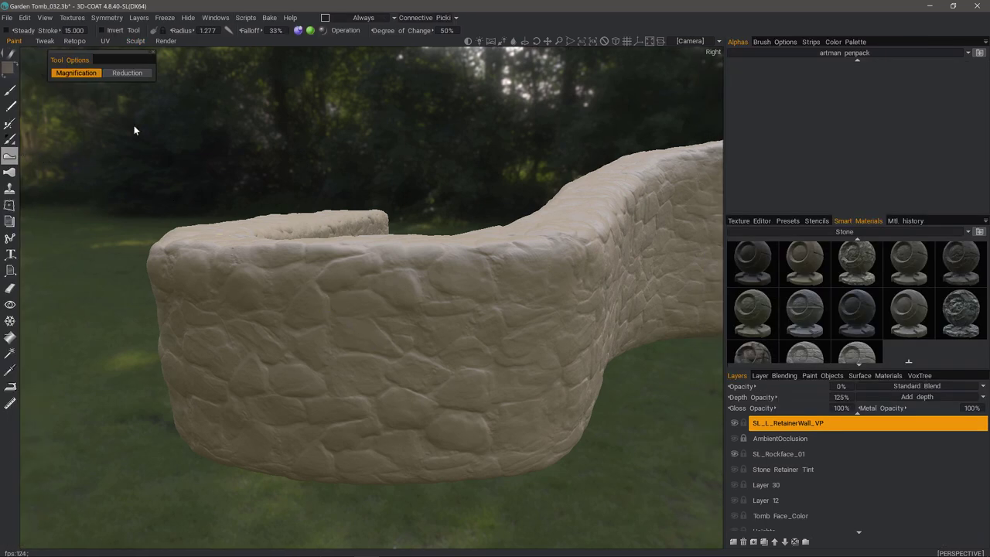
mouse_move(134, 130)
mouse_down()
mouse_move(288, 133)
mouse_move(236, 139)
mouse_up()
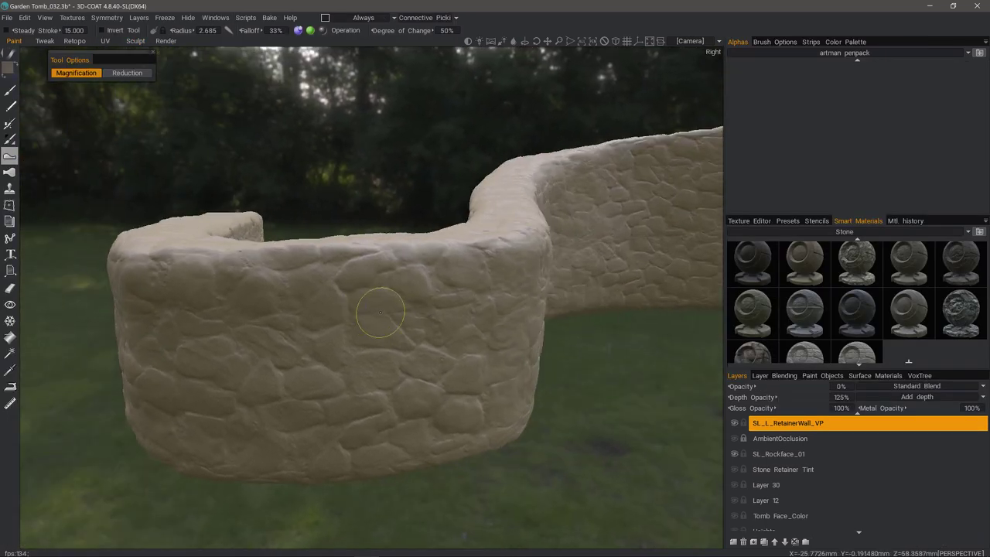
alt+drag(381, 312, 425, 310)
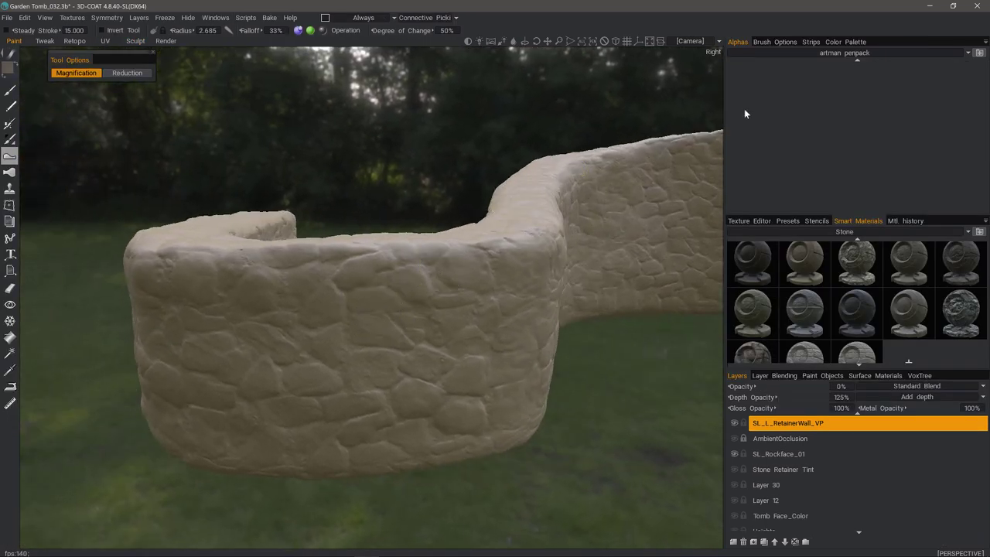
click(839, 53)
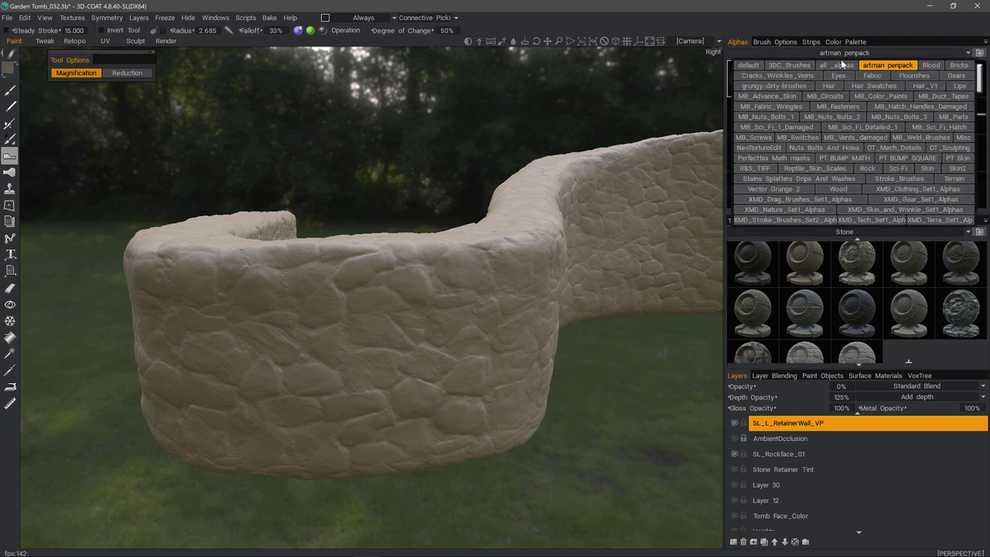
click(868, 167)
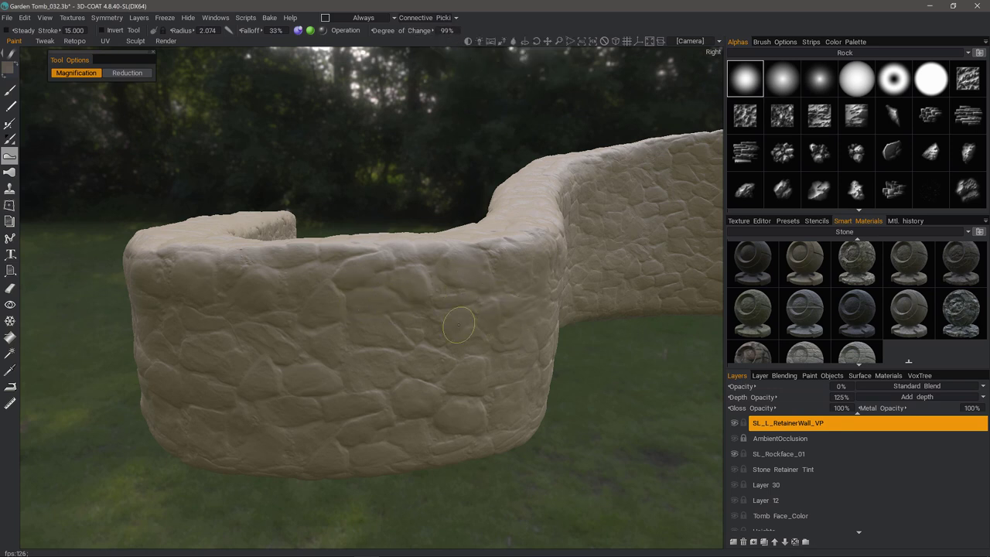
Set the SL_L_RetainerWall_VP layer's colour opacity to 100%
right_drag(495, 327, 617, 329)
drag(618, 329, 596, 317)
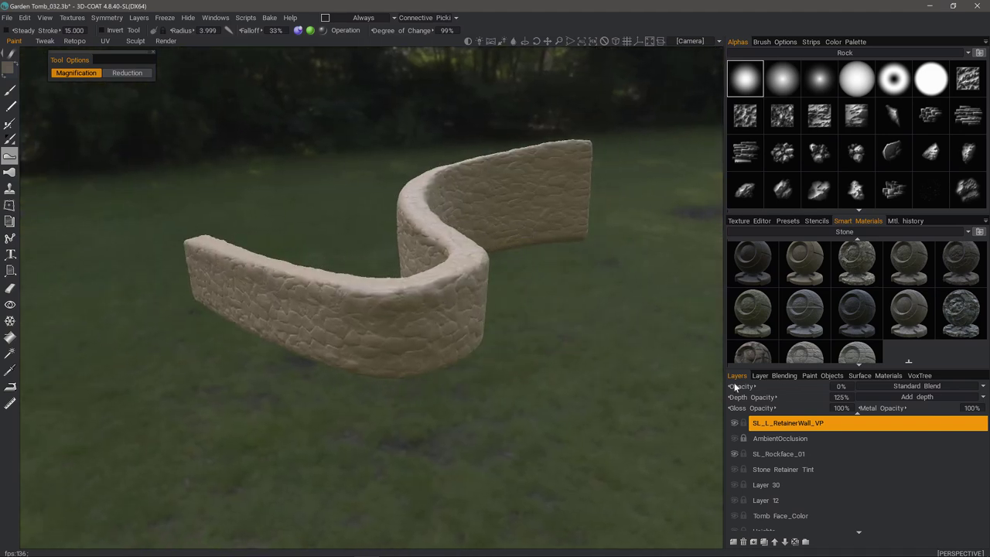
click(842, 388)
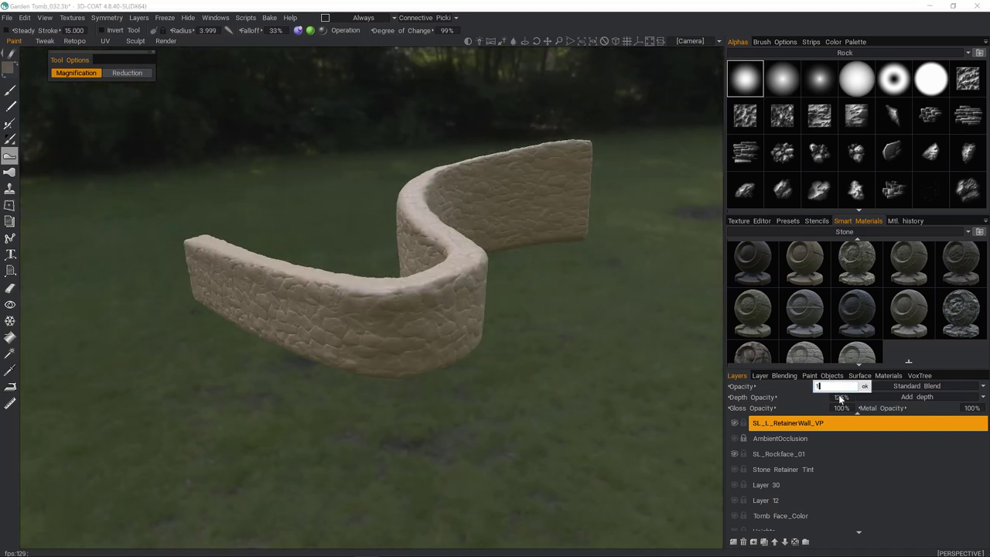
text(100)
key(Return)
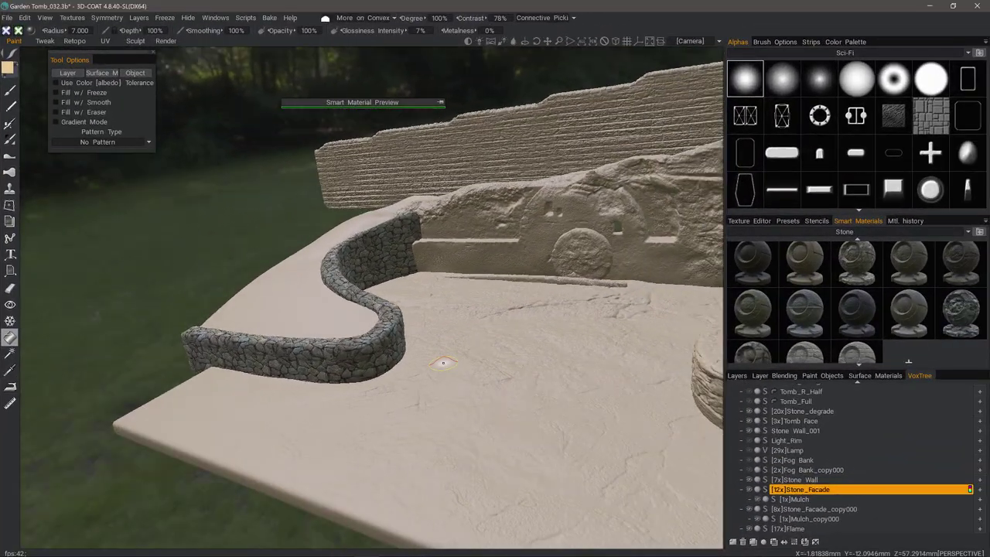
Examine the textured retaining wall from several angles within the full garden tomb scene
alt+drag(444, 363, 284, 350)
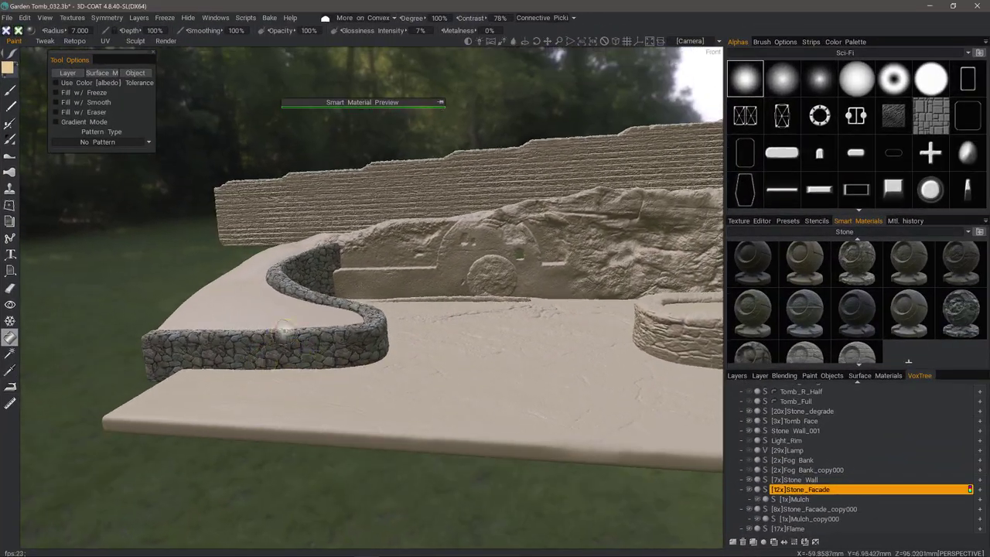
middle_drag(324, 323, 336, 333)
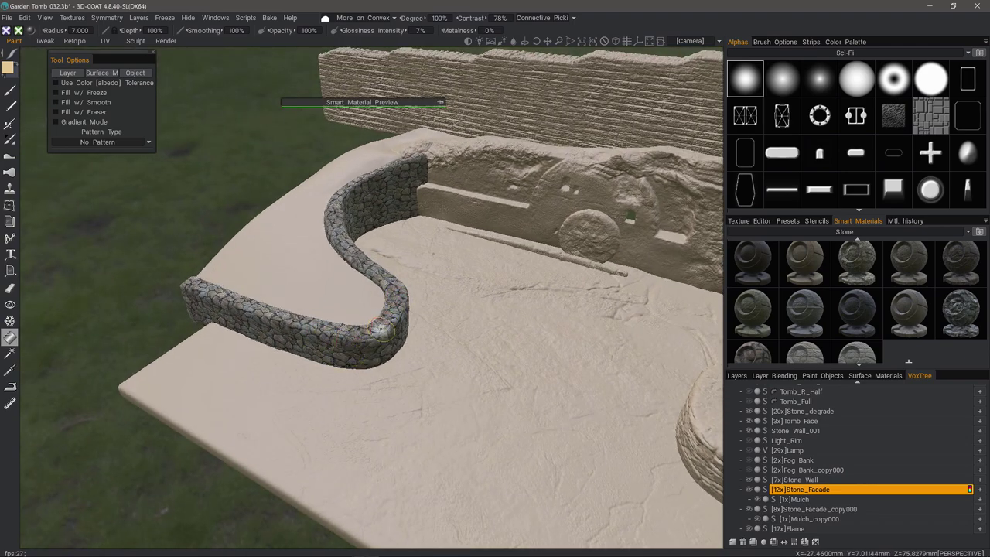
middle_drag(381, 331, 327, 355)
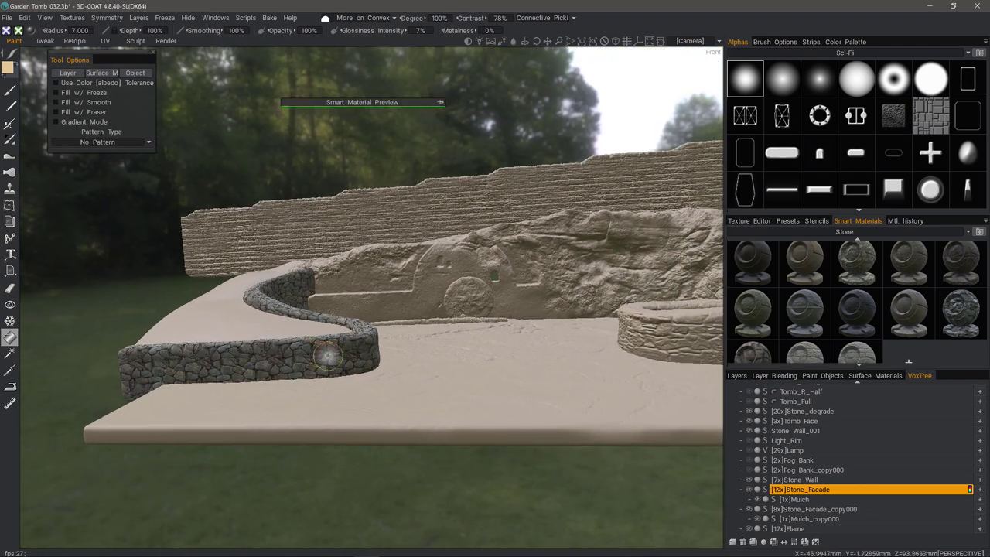